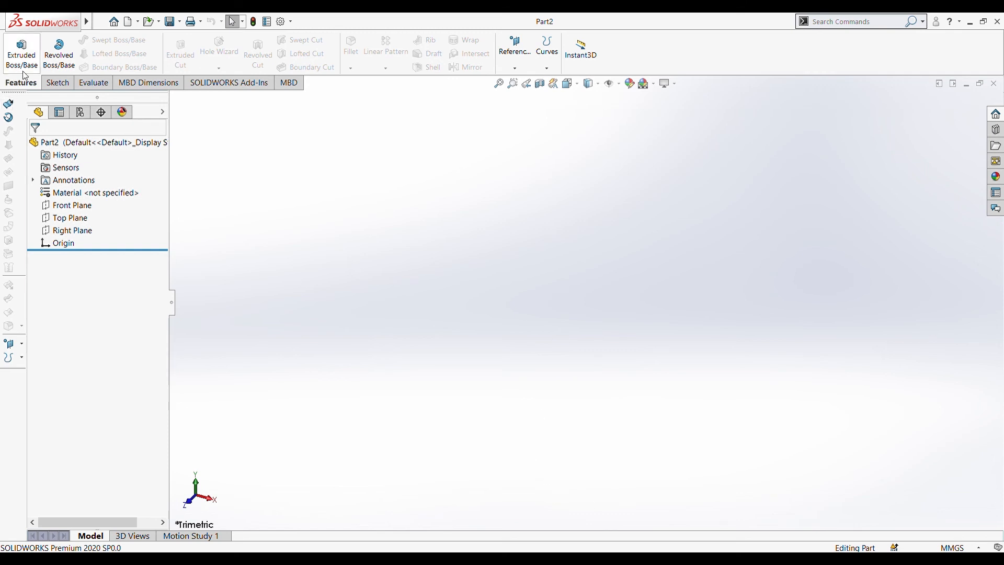
Create two reference planes parallel to the Front Plane, spaced 50 mm apart.
left_click(517, 76)
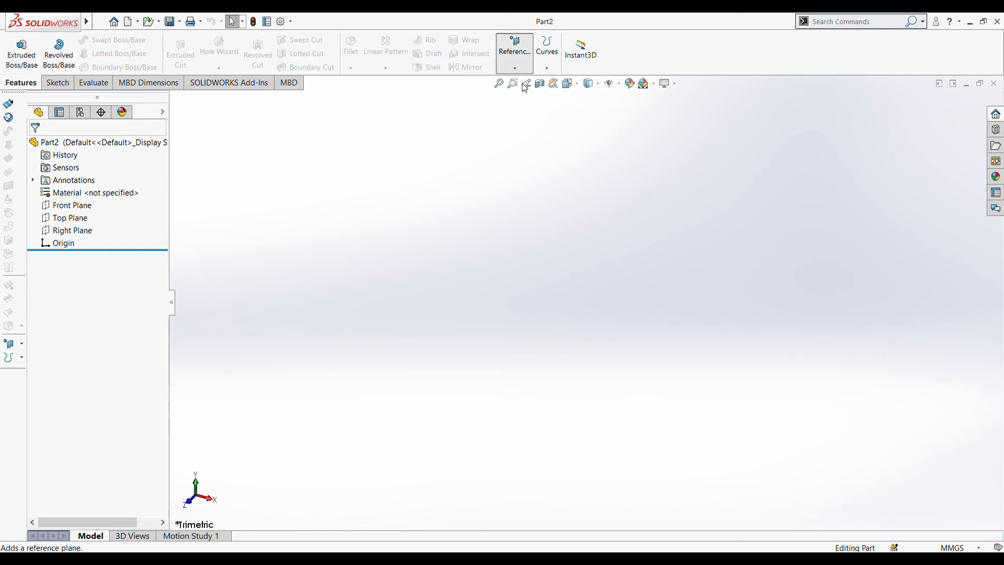
left_click(523, 90)
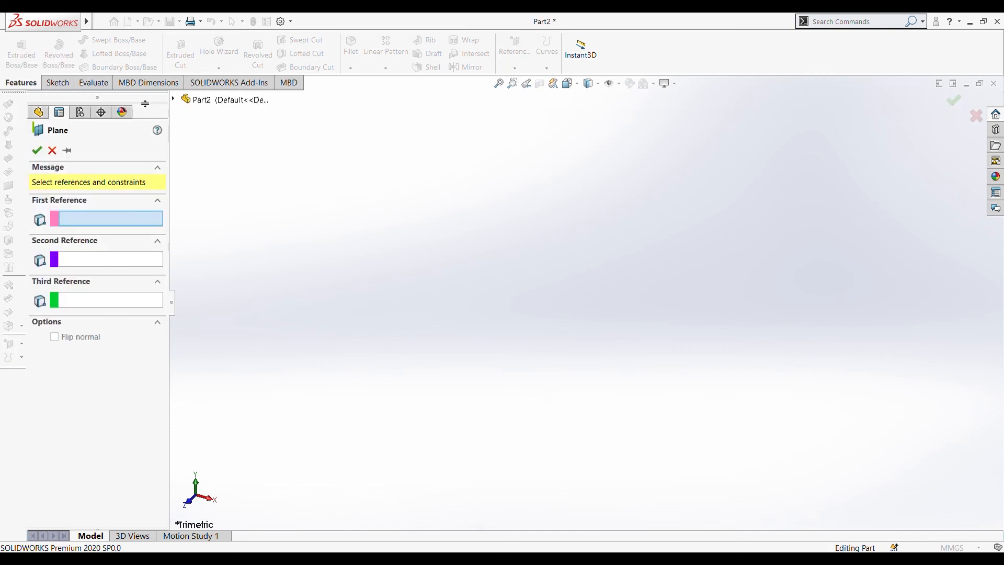
left_click(173, 99)
left_click(222, 162)
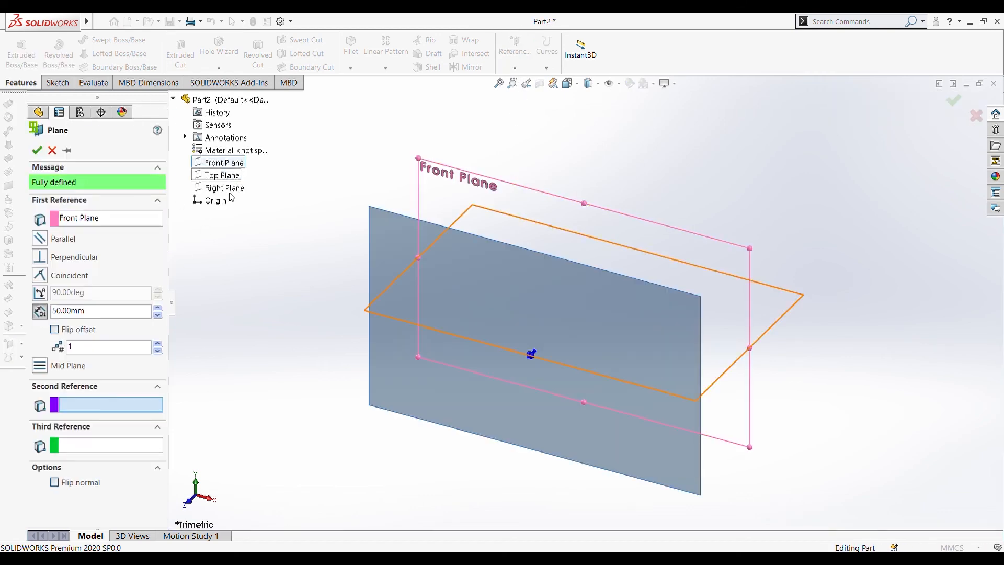
left_click(158, 345)
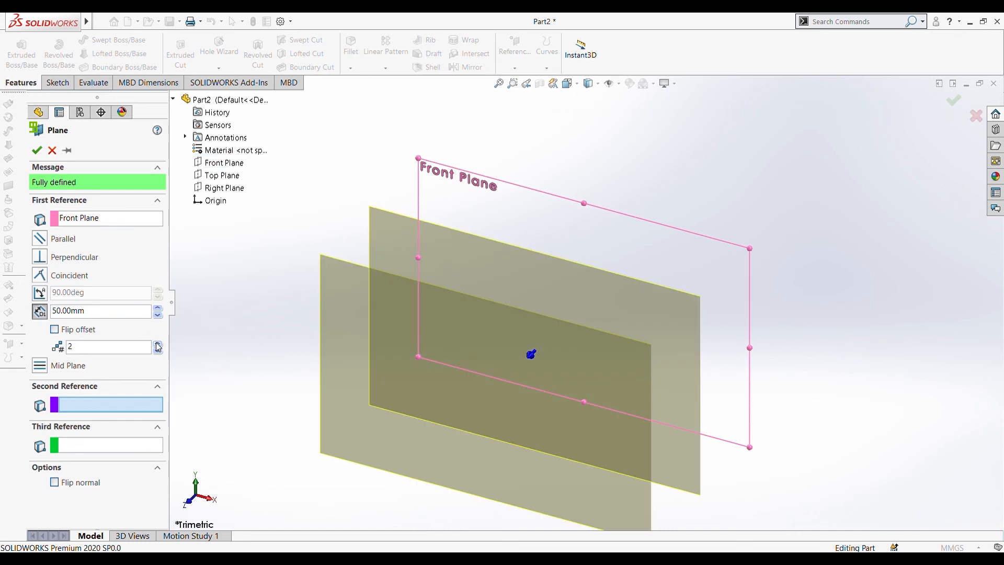
left_click(38, 153)
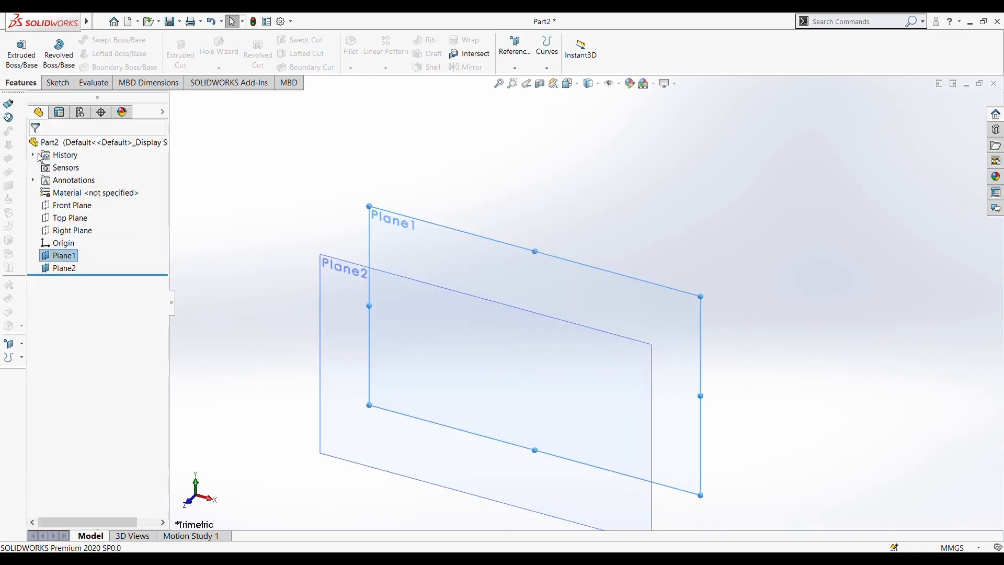
Sketch a large center rectangle at the origin on Plane1 and exit the sketch.
scroll(386, 334, "up", 4)
scroll(573, 330, "down", 4)
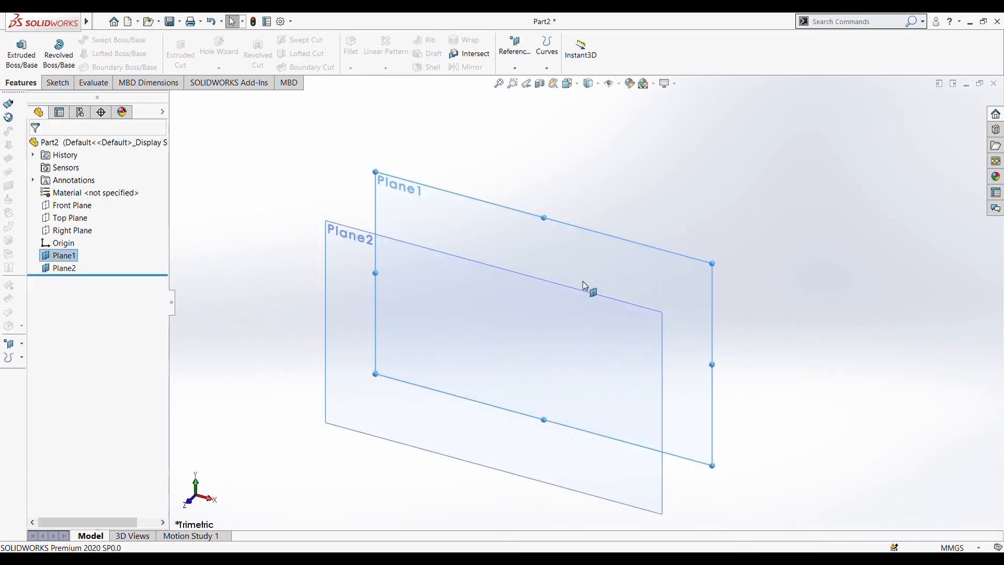
left_click(588, 259)
left_click(640, 232)
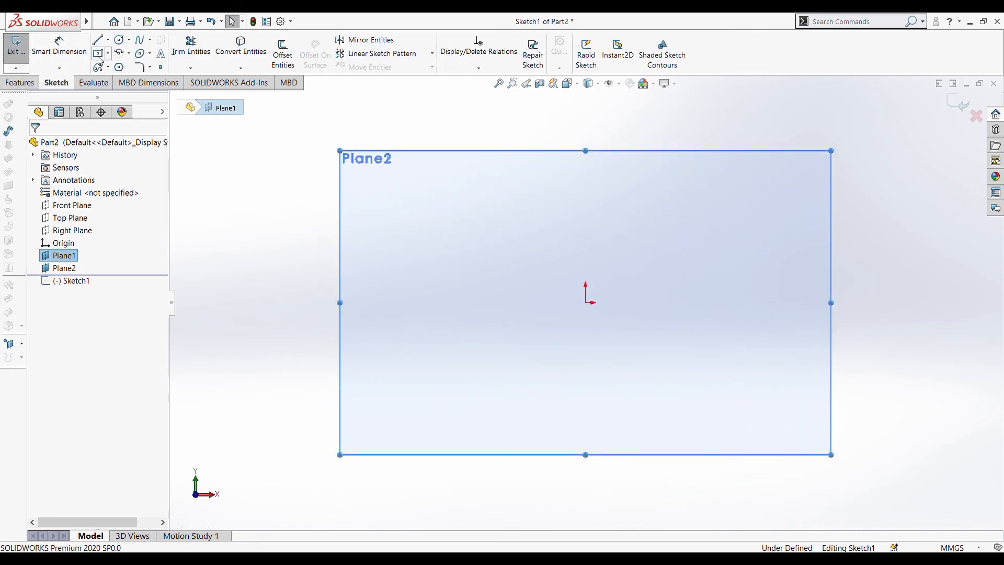
left_click(99, 54)
left_click(586, 302)
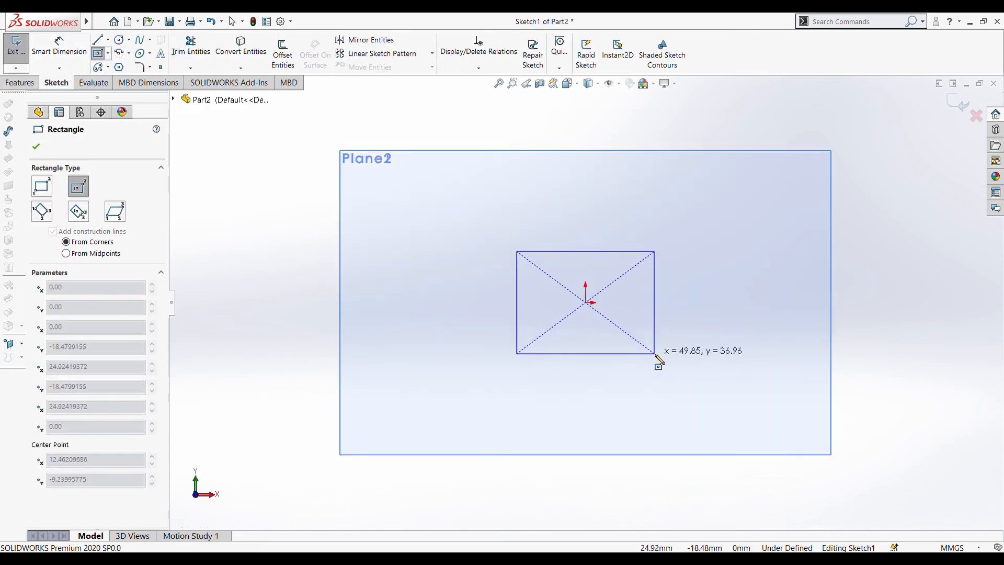
left_click(714, 359)
key("Escape")
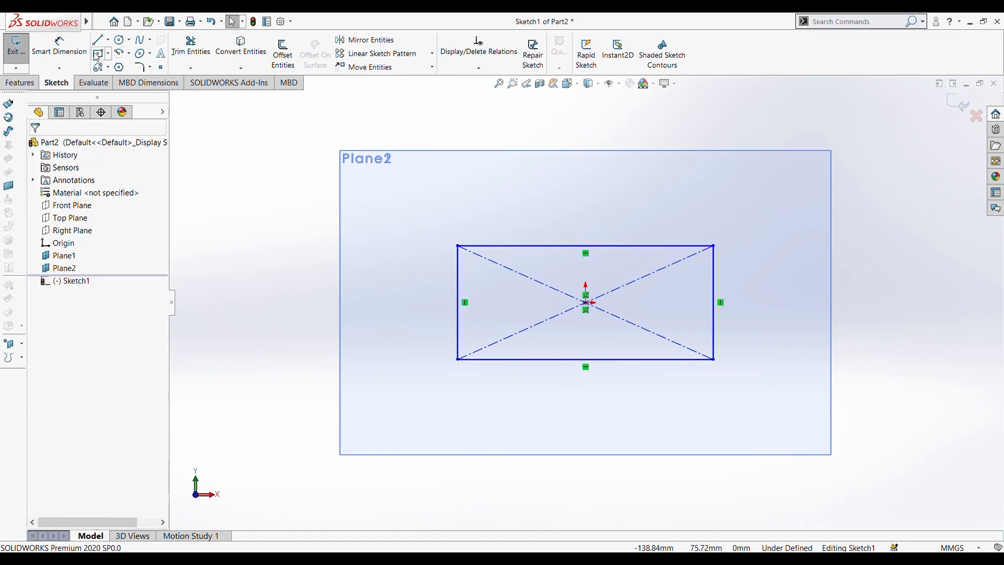
left_click(16, 47)
Sketch a center rectangle about 22 mm by 17 mm at the origin on Plane2 and exit the sketch.
mouse_move(948, 331)
middle_mouse_down()
mouse_move(874, 374)
mouse_move(481, 340)
middle_mouse_up()
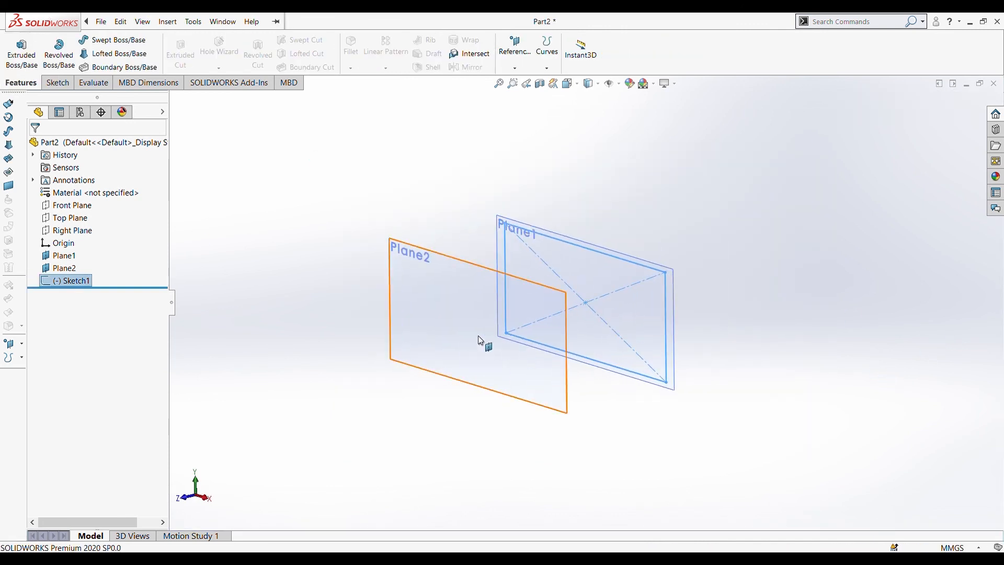
left_click(481, 316)
left_click(514, 300)
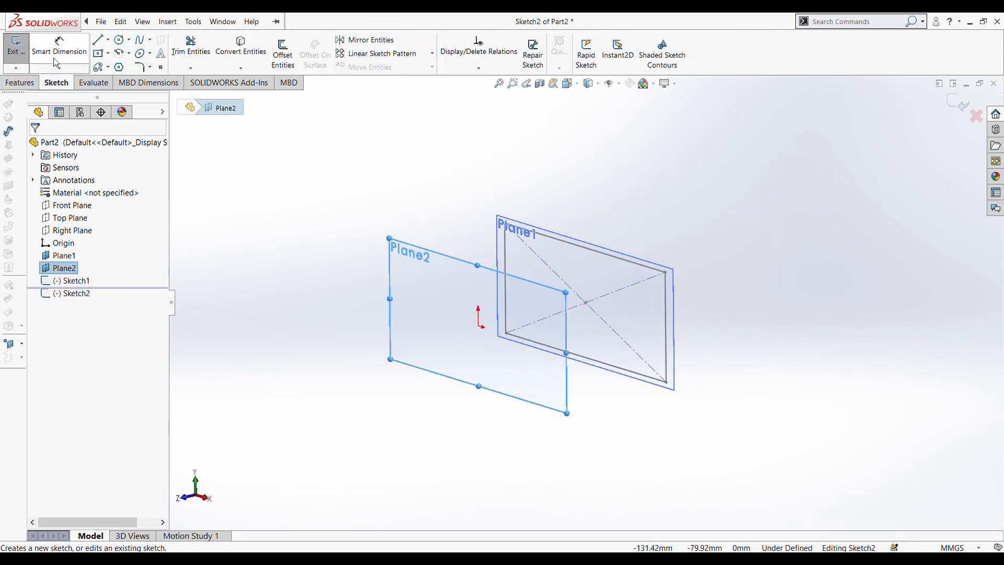
left_click(103, 57)
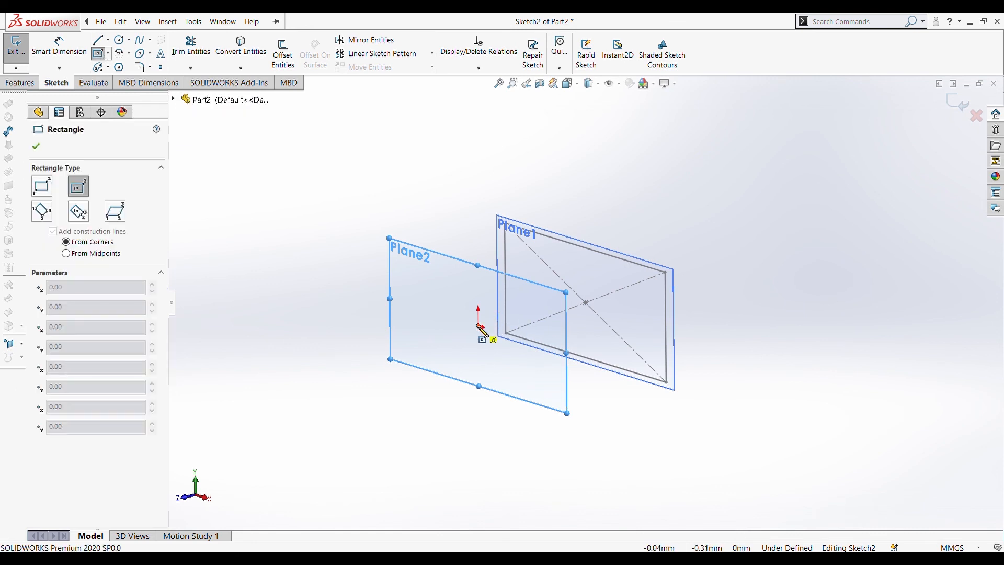
left_click(478, 326)
left_click(497, 354)
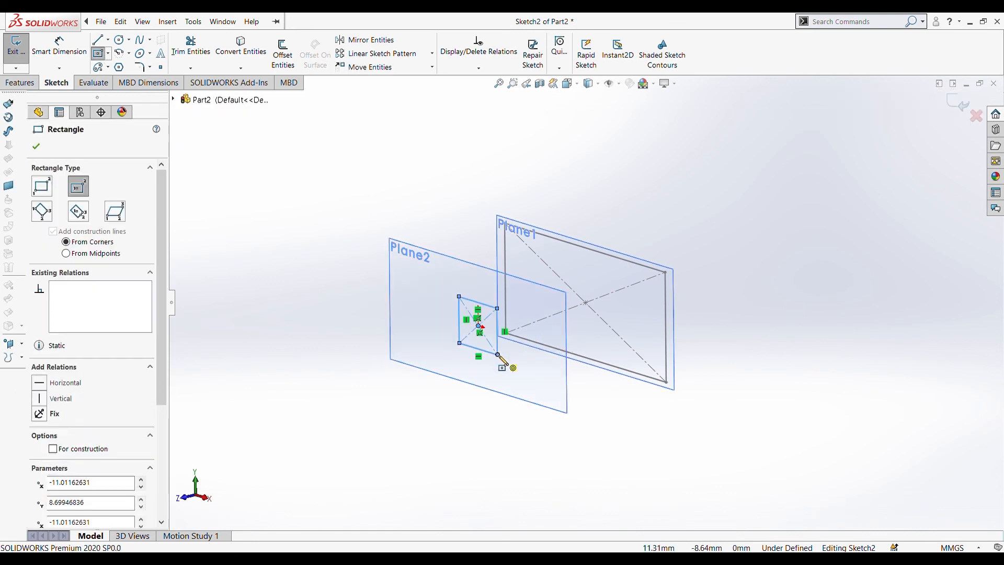
key("Escape")
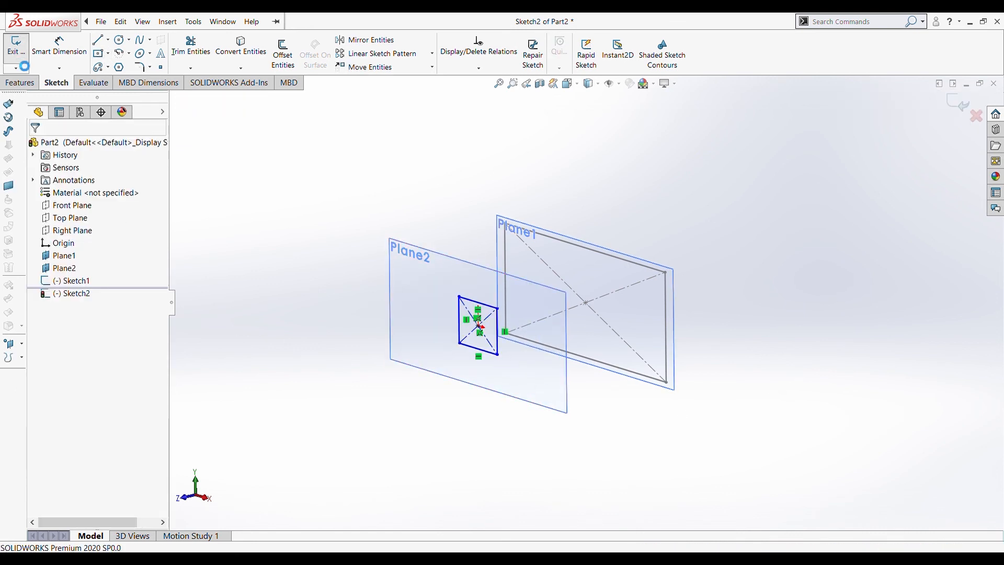
left_click(15, 48)
Start a Boundary Boss/Base with Sketch1 and Sketch2 as Direction 1 profiles, connected at their matching corners.
left_click(102, 68)
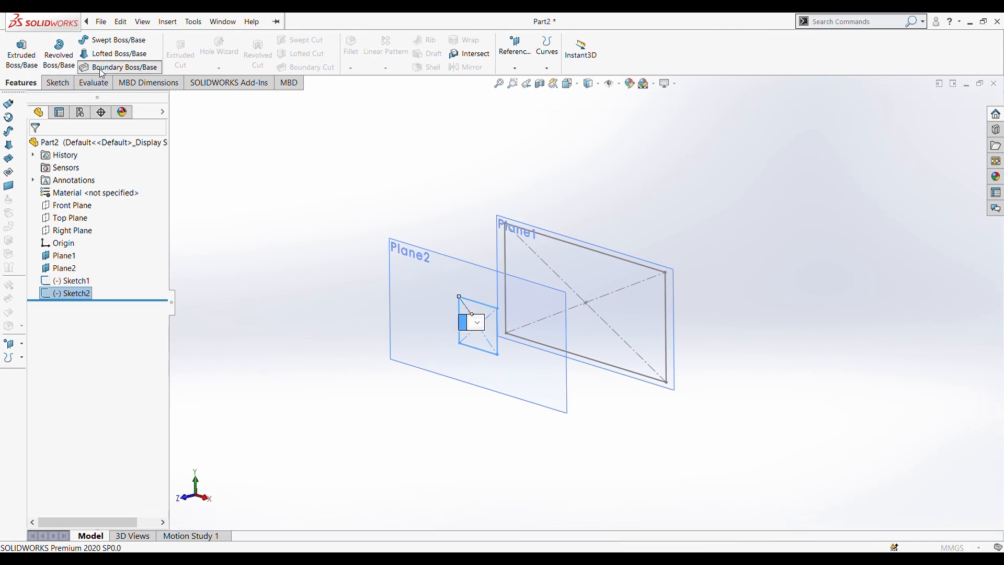
mouse_move(381, 425)
middle_mouse_down()
mouse_move(446, 282)
mouse_move(461, 212)
middle_mouse_up()
left_click(670, 387)
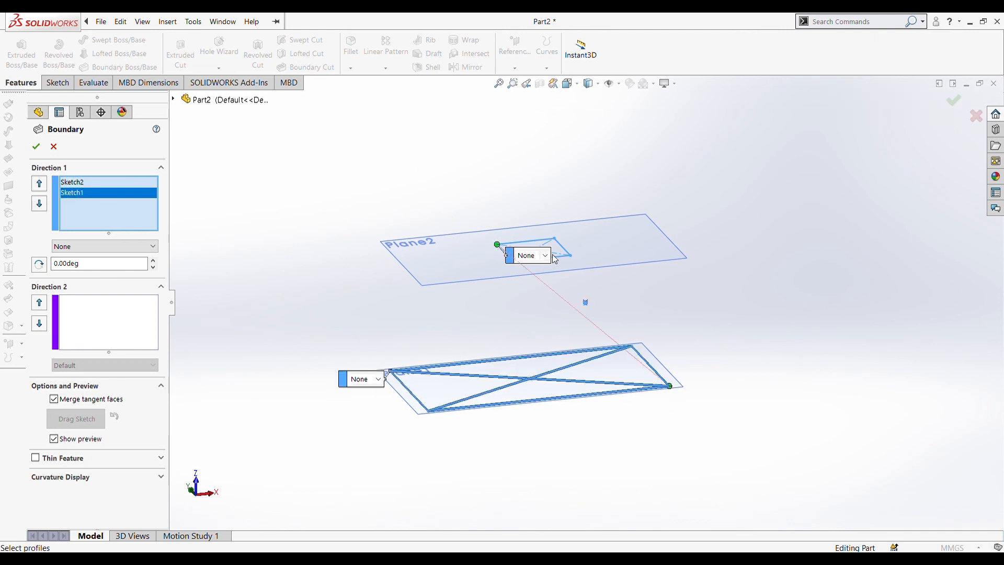
left_click(570, 255)
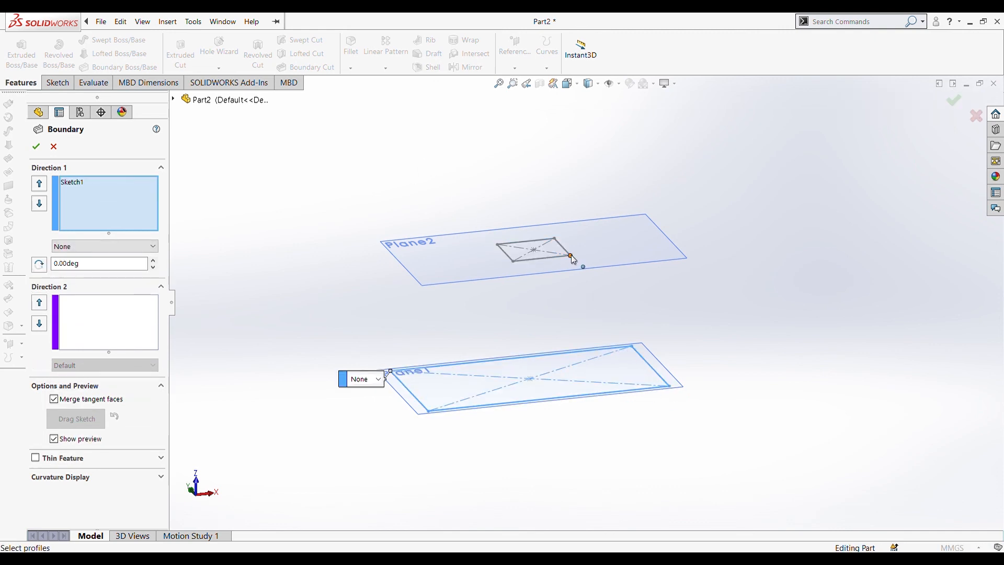
left_click(570, 255)
middle_click_drag(760, 356, 387, 443)
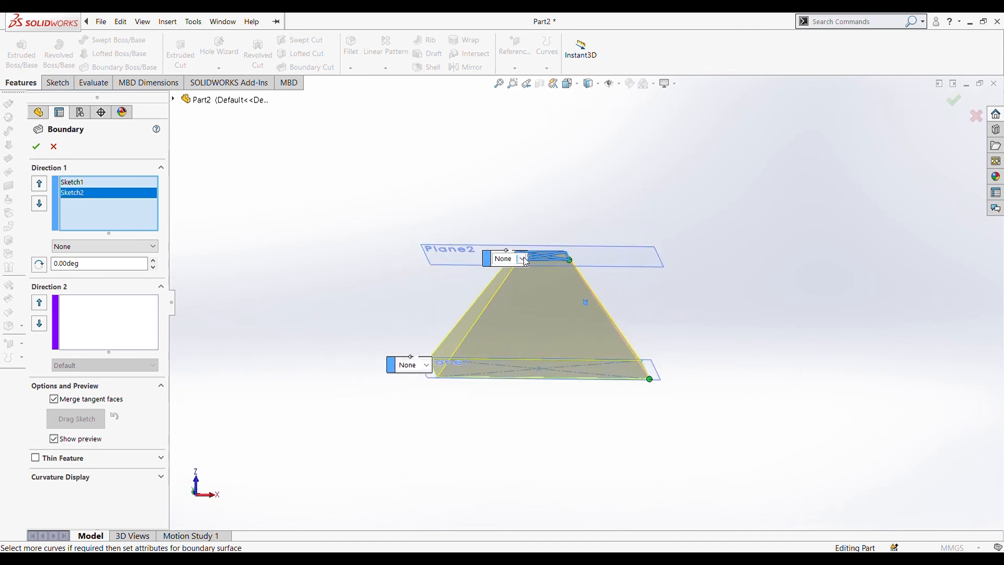
Set both boundary profiles to Normal To Profile and lengthen the small rectangle's tangent influence to 2.24.
left_click(533, 290)
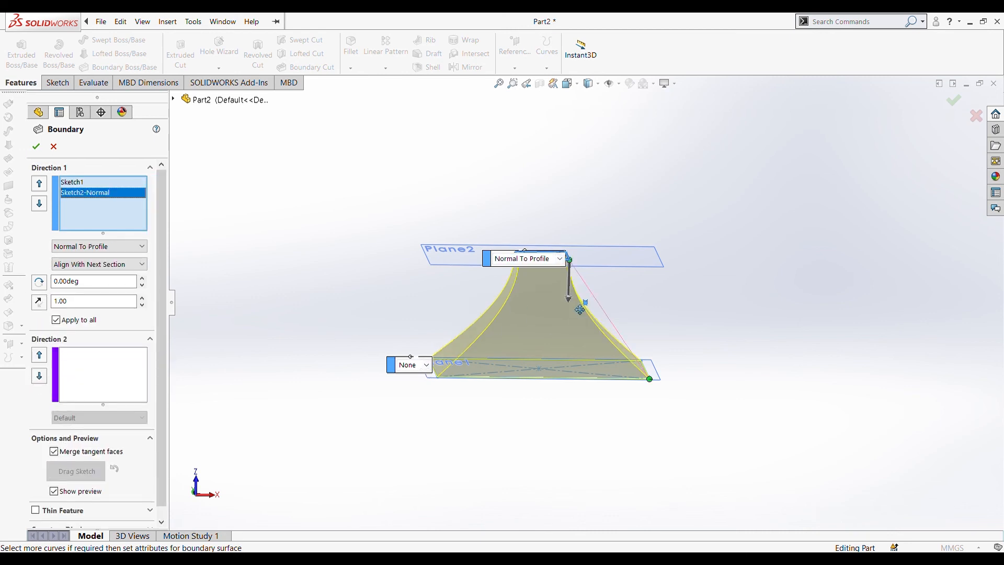
mouse_move(579, 306)
left_mouse_down()
mouse_move(578, 320)
mouse_move(582, 304)
left_mouse_up()
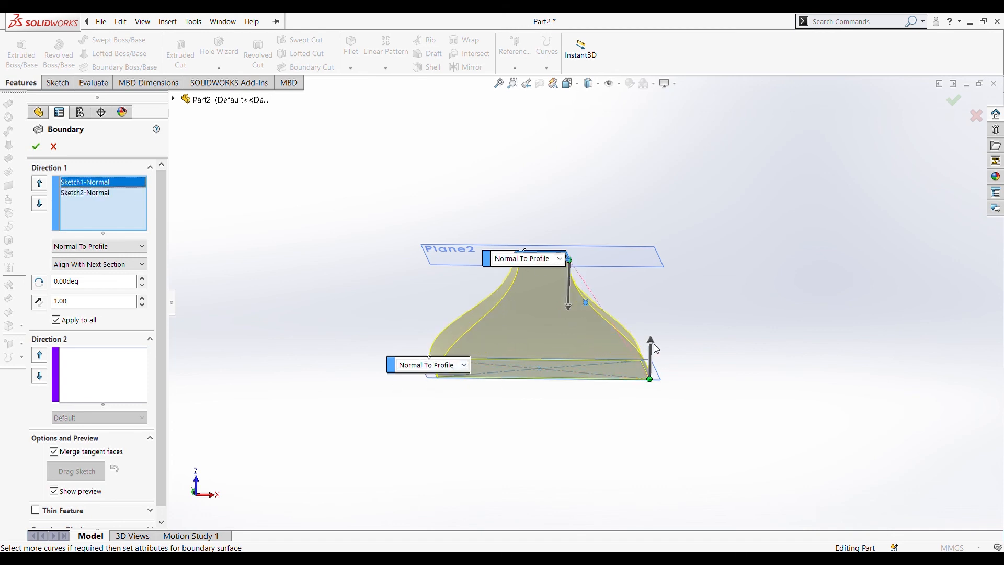
mouse_move(657, 349)
left_mouse_down()
mouse_move(656, 338)
mouse_move(653, 347)
left_mouse_up()
mouse_move(568, 308)
left_mouse_down()
mouse_move(580, 306)
mouse_move(575, 323)
left_mouse_up()
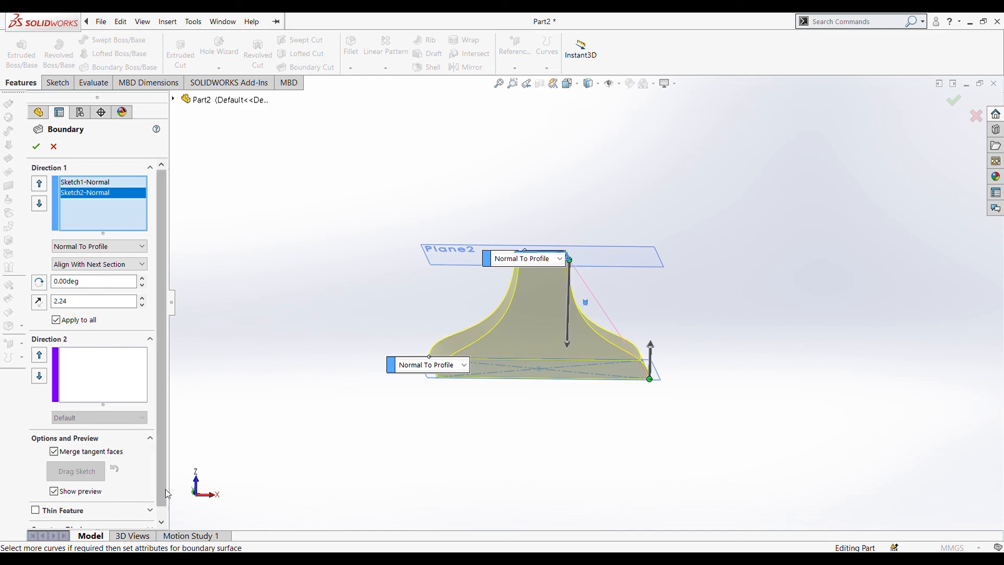
Make the boundary a one-direction Thin Feature and create it.
scroll(159, 477, "down", 1)
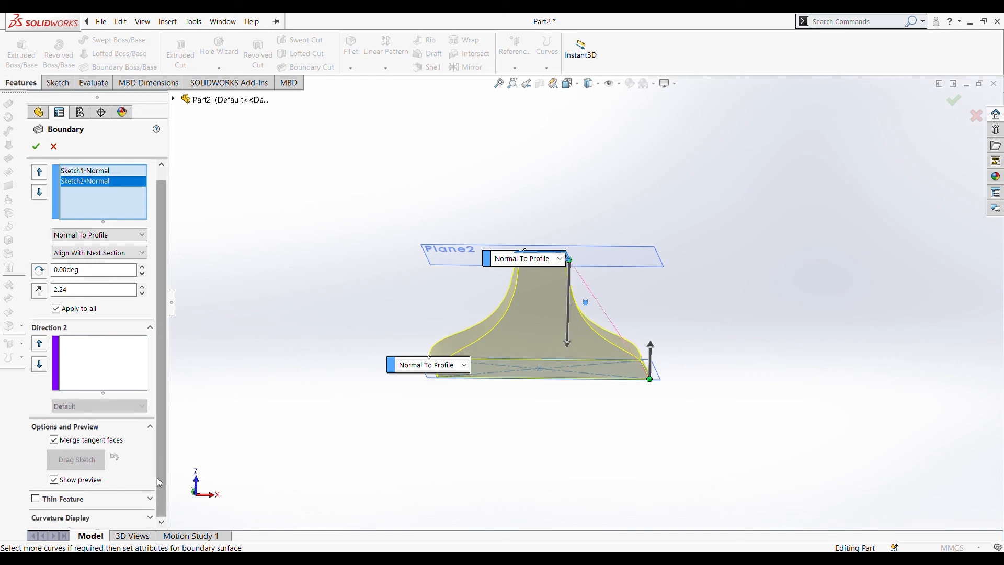
left_click(35, 498)
middle_click_drag(526, 430, 518, 480)
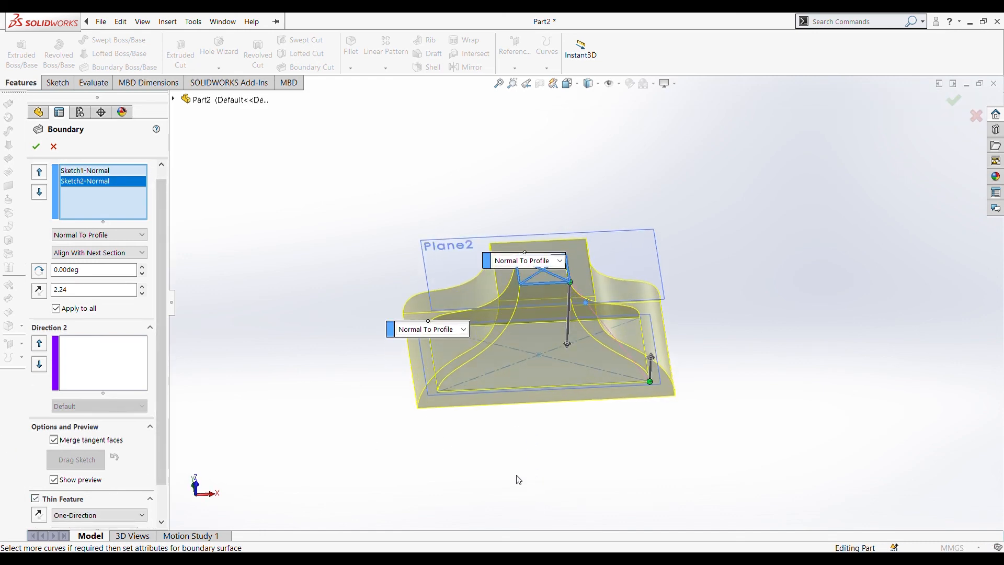
left_click(35, 146)
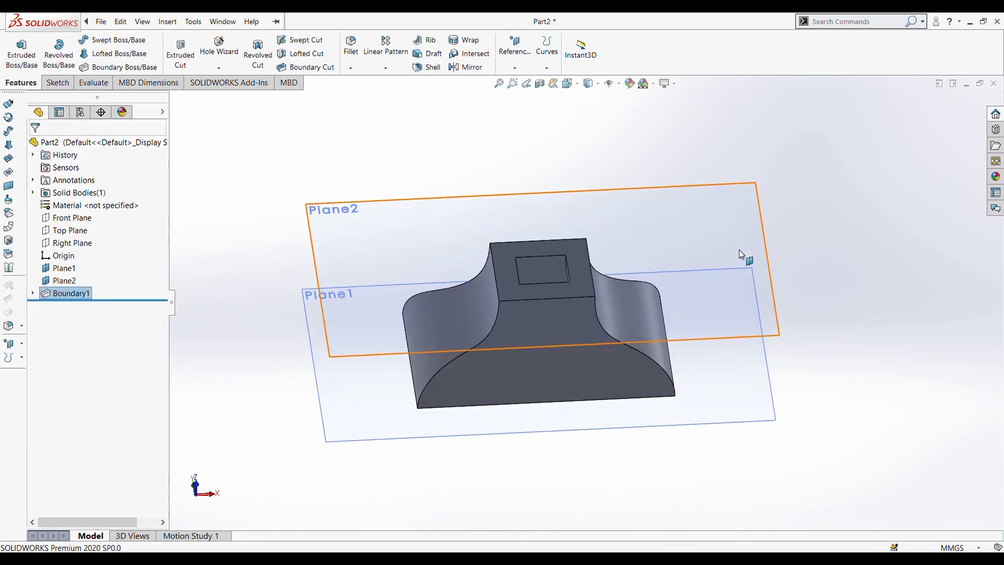
Remove the thin boundary feature from the part, keeping the two rectangle sketches.
middle_click_drag(943, 343, 927, 278)
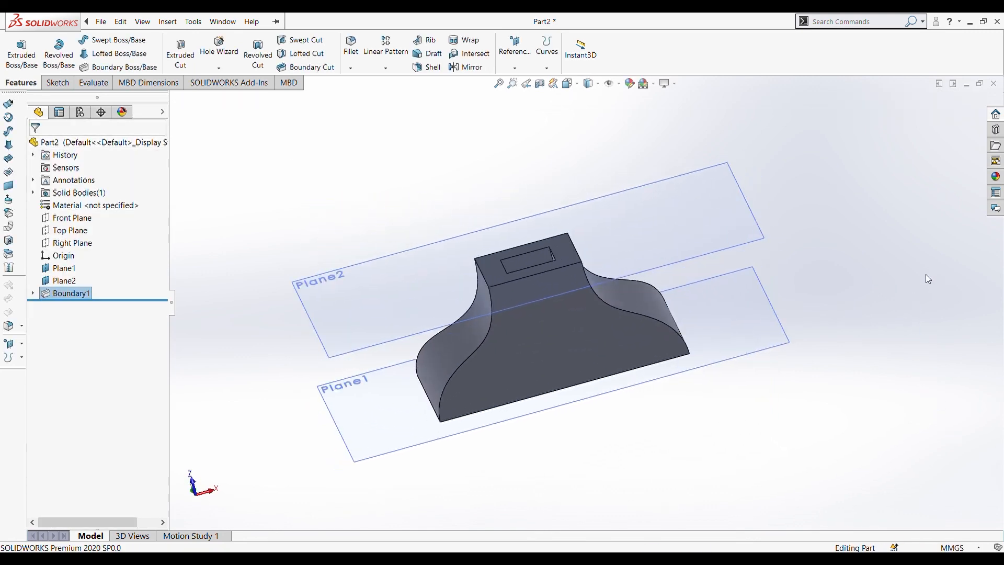
left_click(77, 294)
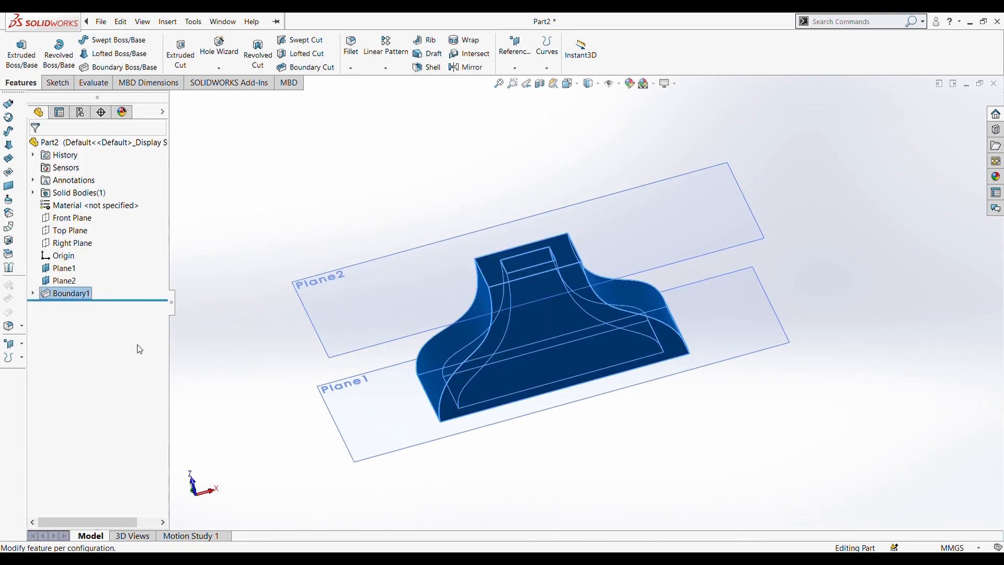
left_click(571, 220)
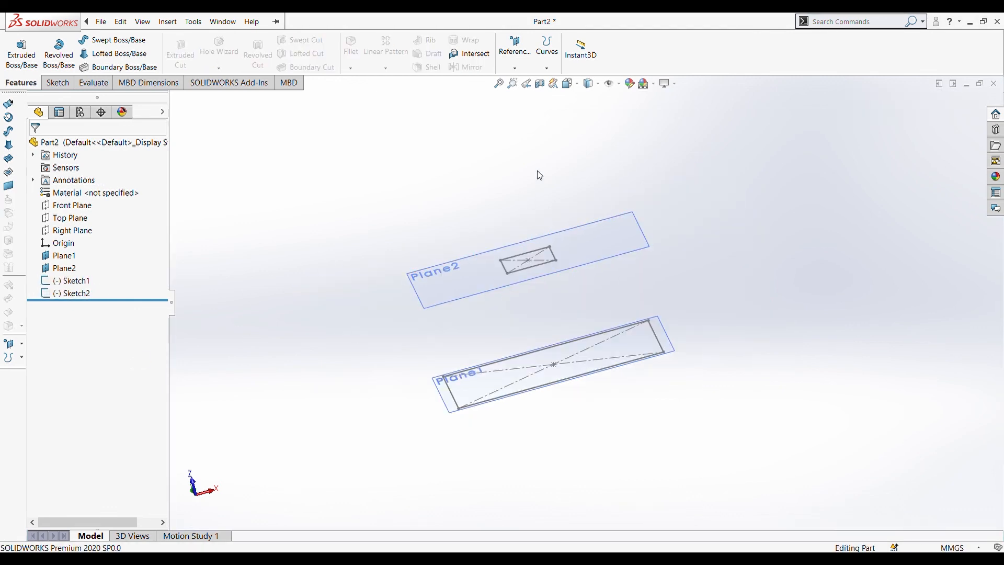
Hide the offset planes Plane1 and Plane2.
middle_click_drag(546, 170, 688, 287)
middle_click_drag(683, 390, 618, 480)
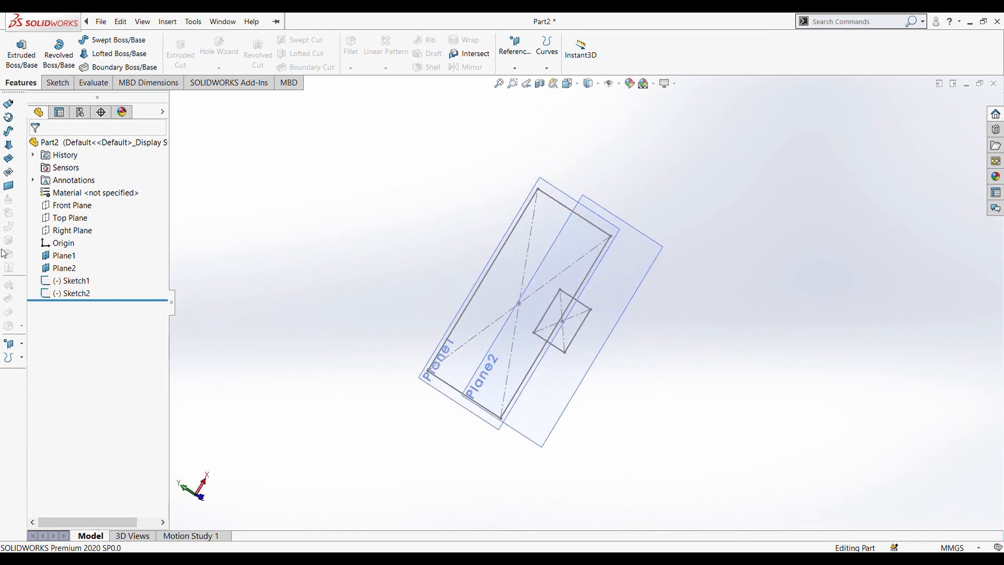
left_click(67, 220)
middle_click_drag(467, 164, 523, 156)
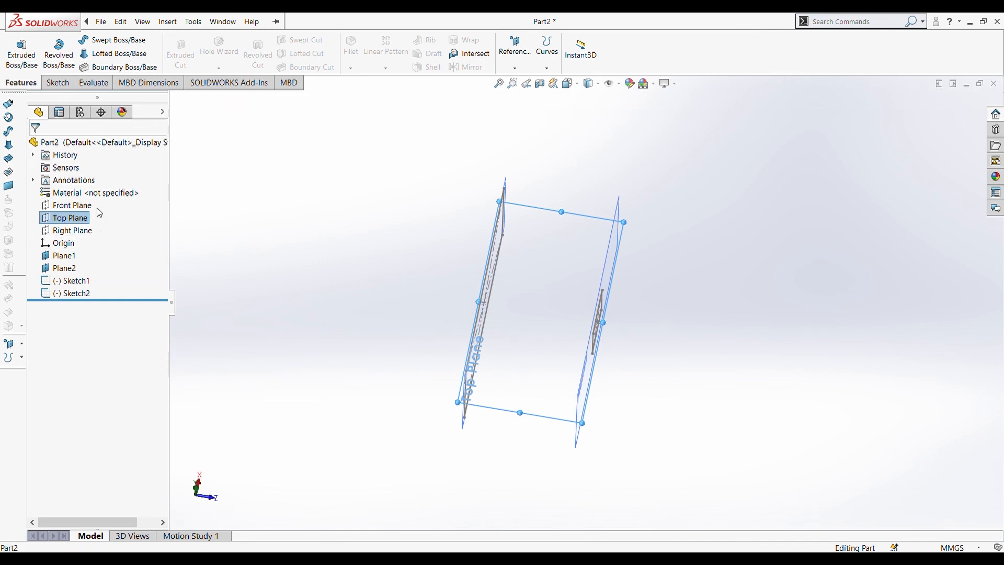
left_click(117, 204)
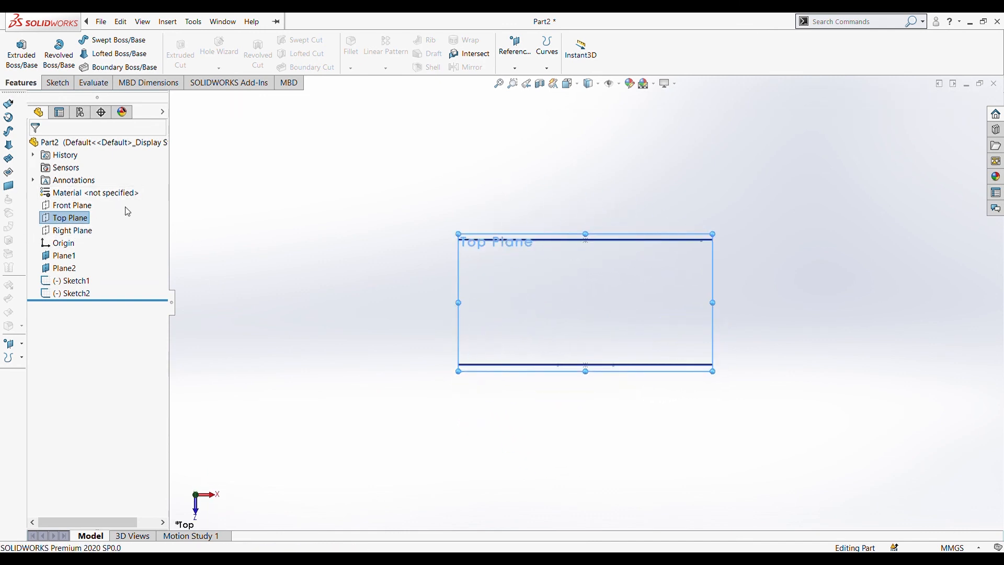
left_click(59, 256)
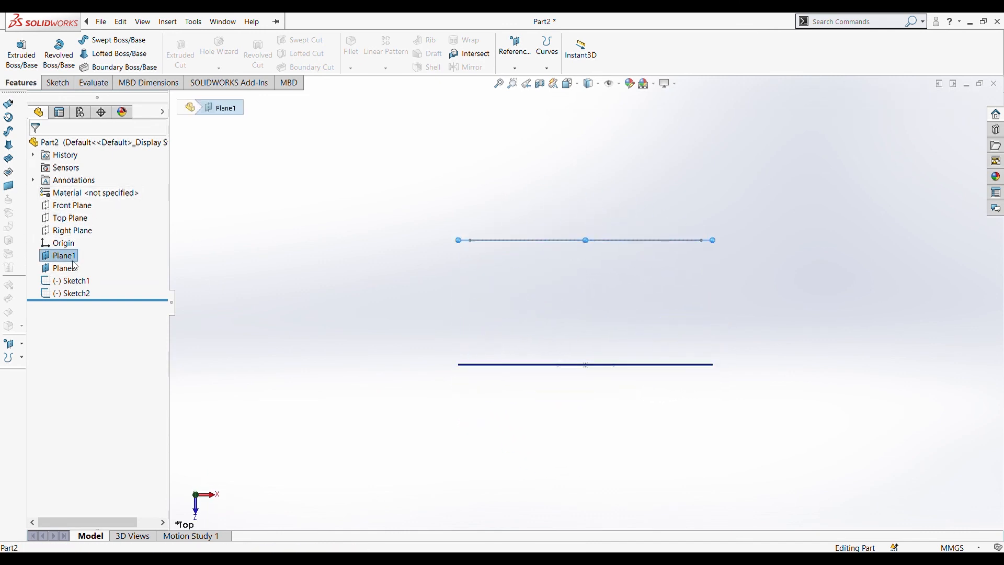
left_click(65, 270, "ctrl")
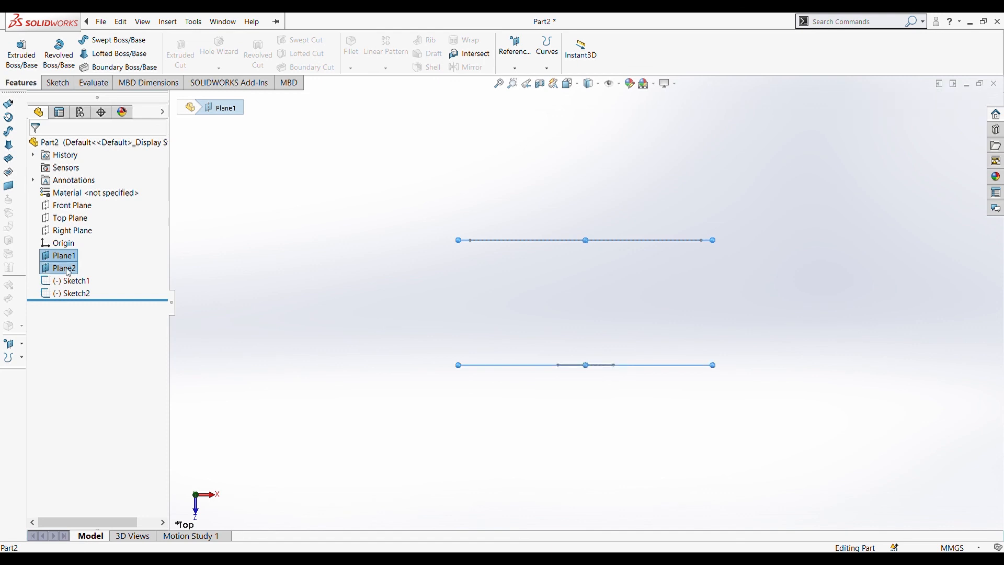
left_click(72, 252)
scroll(600, 291, "down", 3)
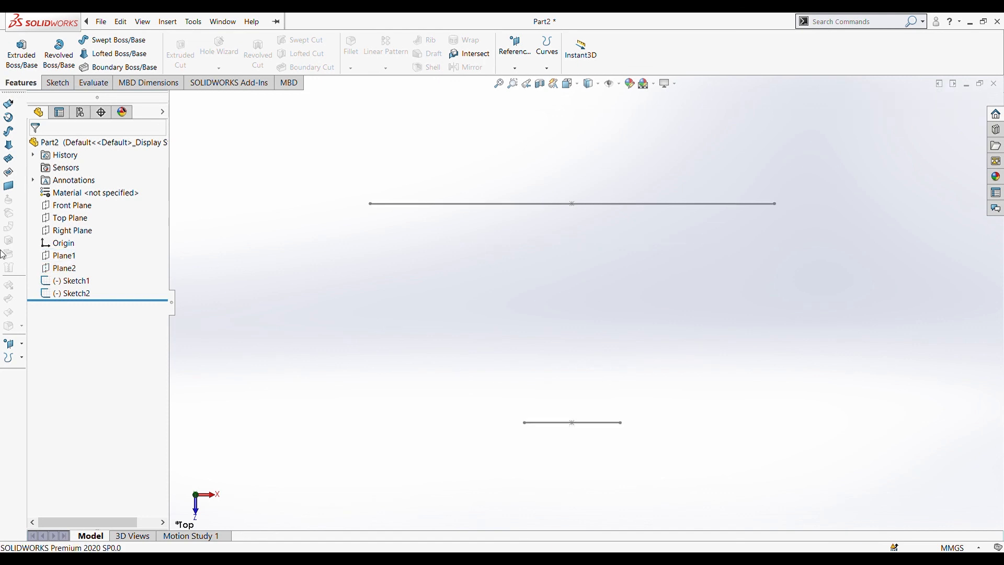
Sketch a slanted construction line about 18.3 mm long on the Top Plane, starting at the small rectangle's centre and pointing away from the large rectangle.
left_click(68, 218)
left_click(115, 206)
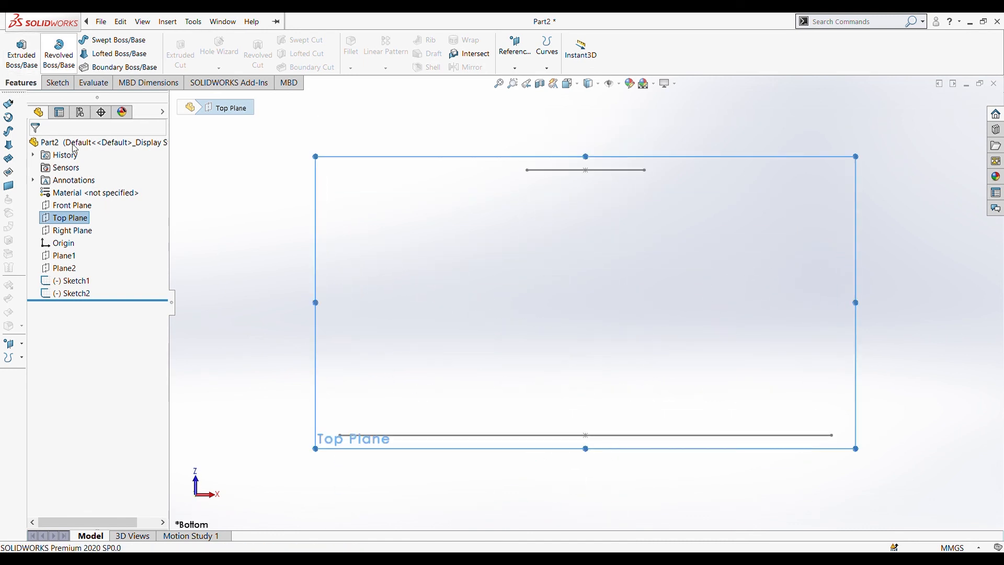
left_click(69, 219)
left_click(122, 204)
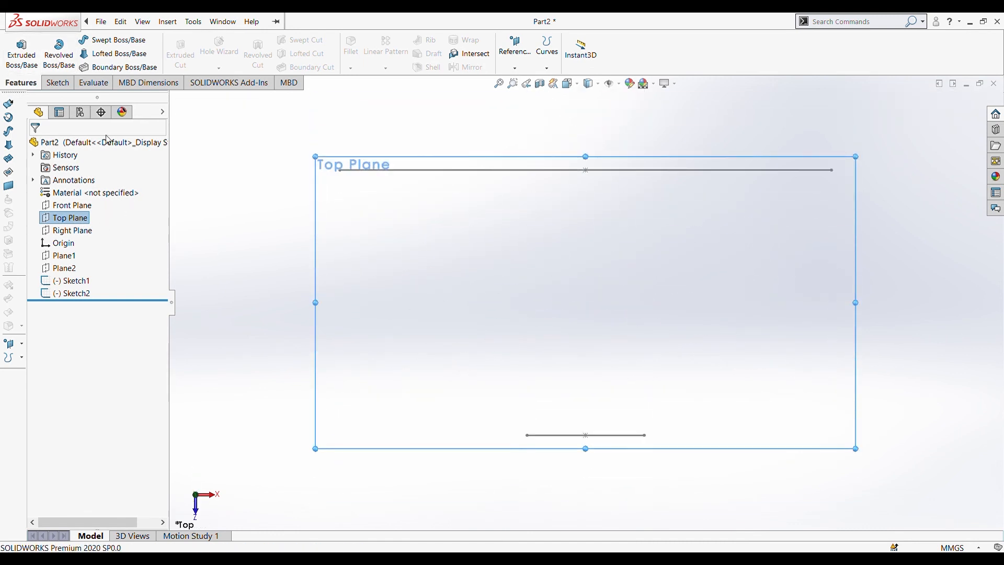
left_click(56, 82)
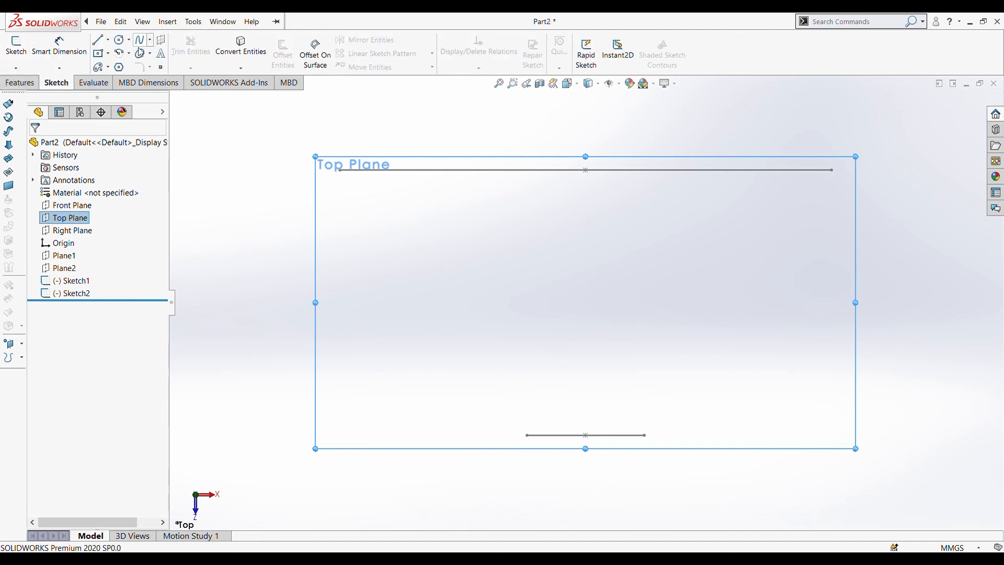
left_click(98, 39)
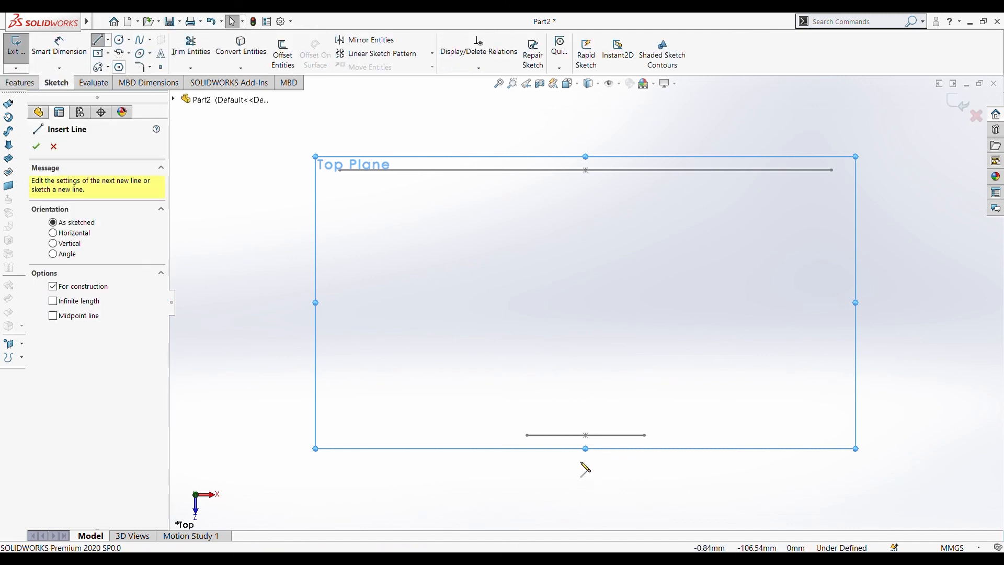
left_click(586, 437)
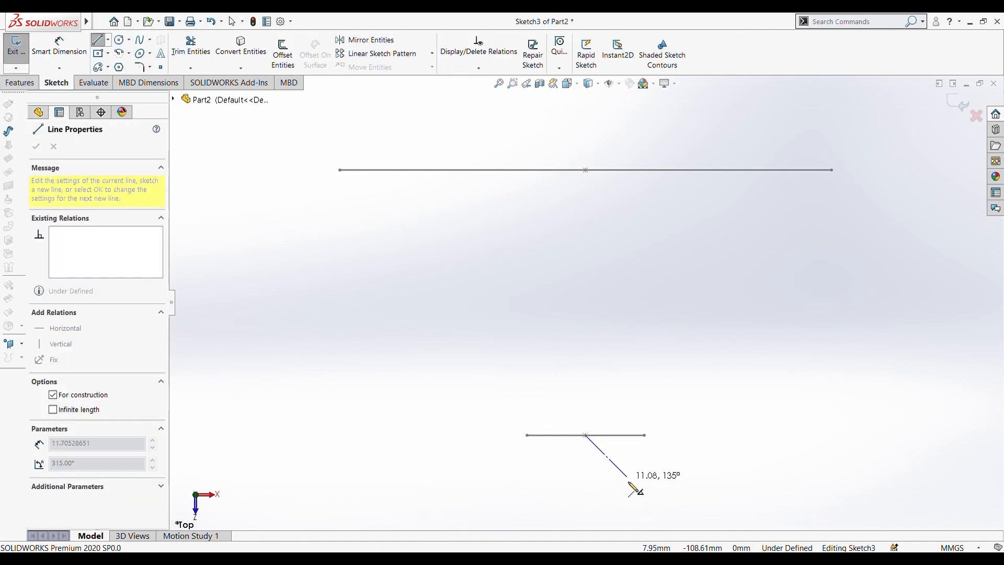
left_click(638, 517)
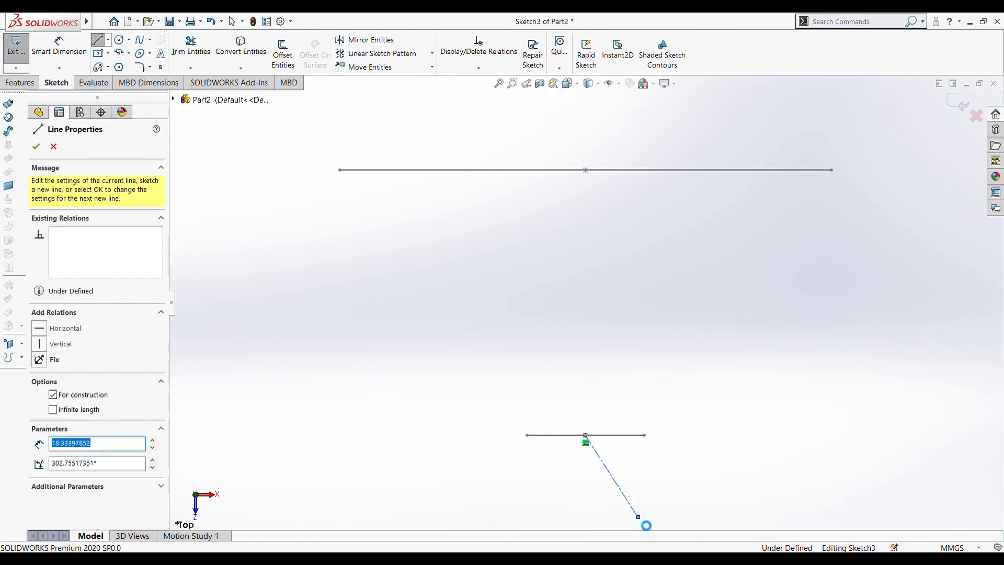
key("Escape")
left_click(11, 53)
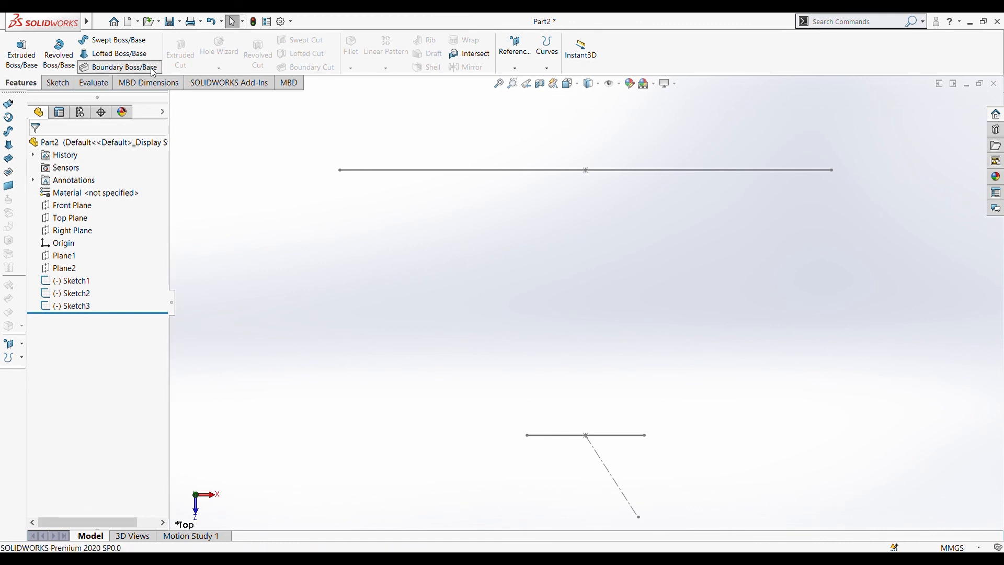
Start a Boundary Boss/Base with the small rectangle and the large rectangle as Direction 1 profiles, picked at matching corners.
left_click(119, 67)
middle_click_drag(342, 449, 345, 141)
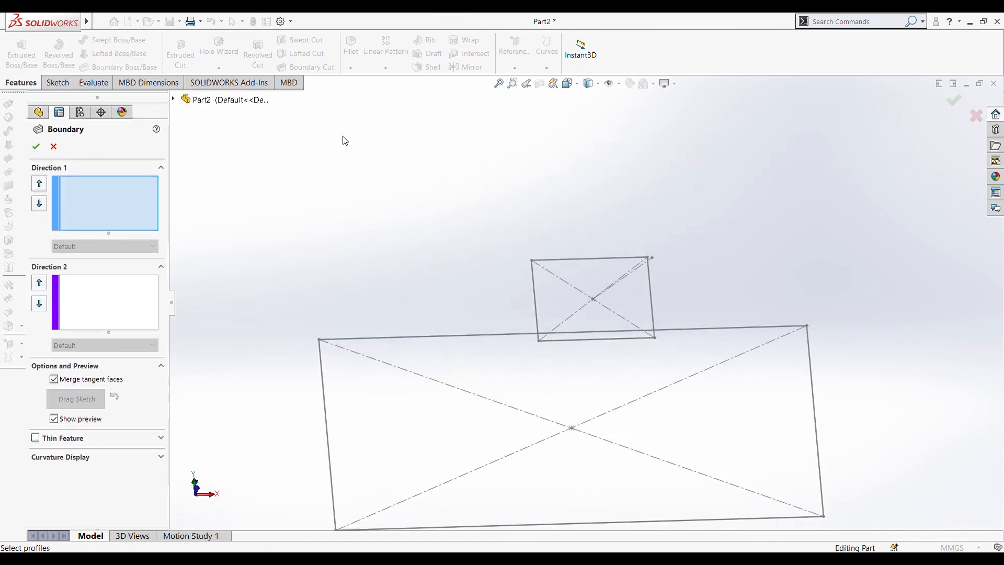
middle_click_drag(555, 486, 570, 338)
scroll(576, 370, "up", 3)
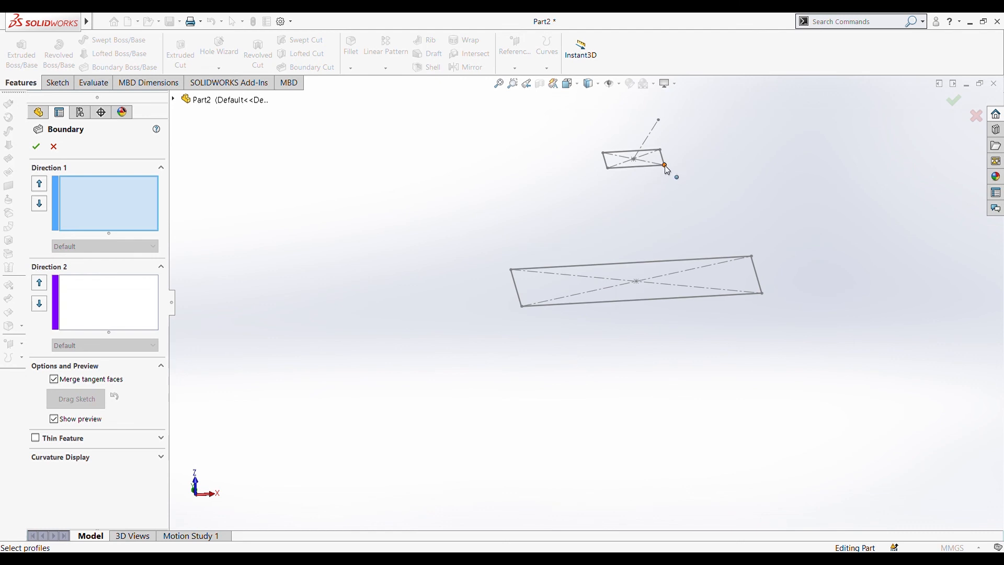
left_click(666, 167)
left_click(762, 294)
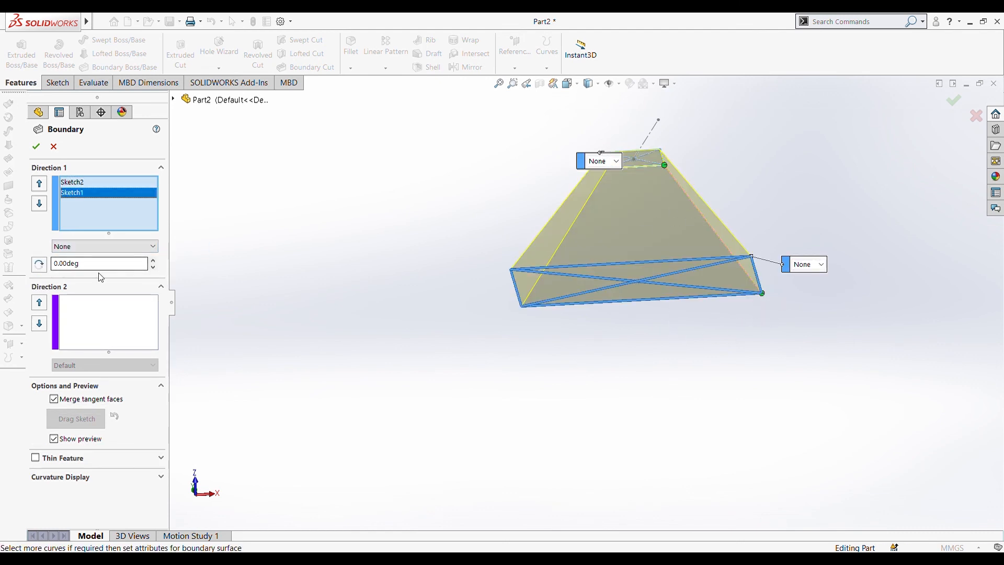
Set the small rectangle profile's tangency to Direction Vector, using the slanted construction line as the direction.
left_click(80, 183)
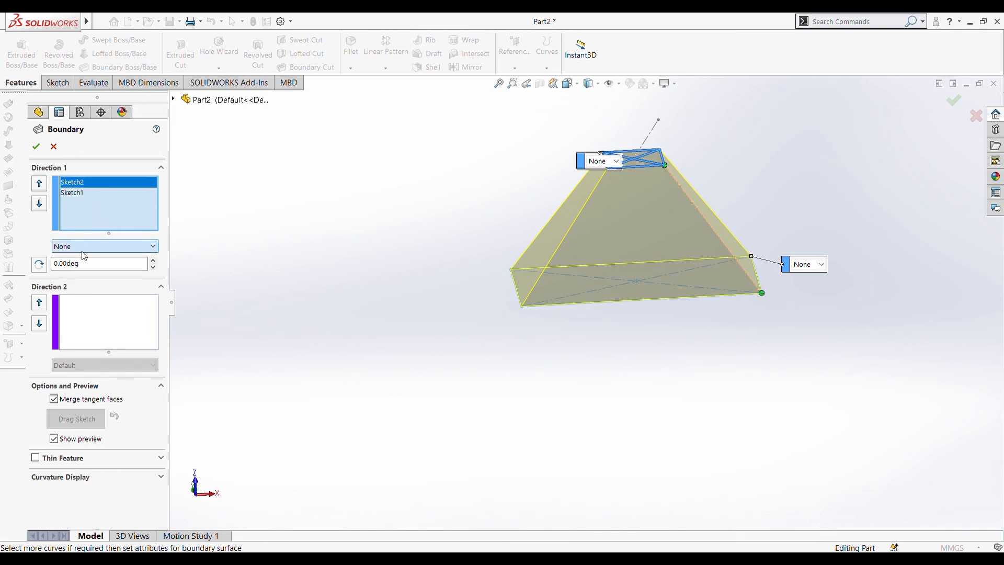
left_click(81, 268)
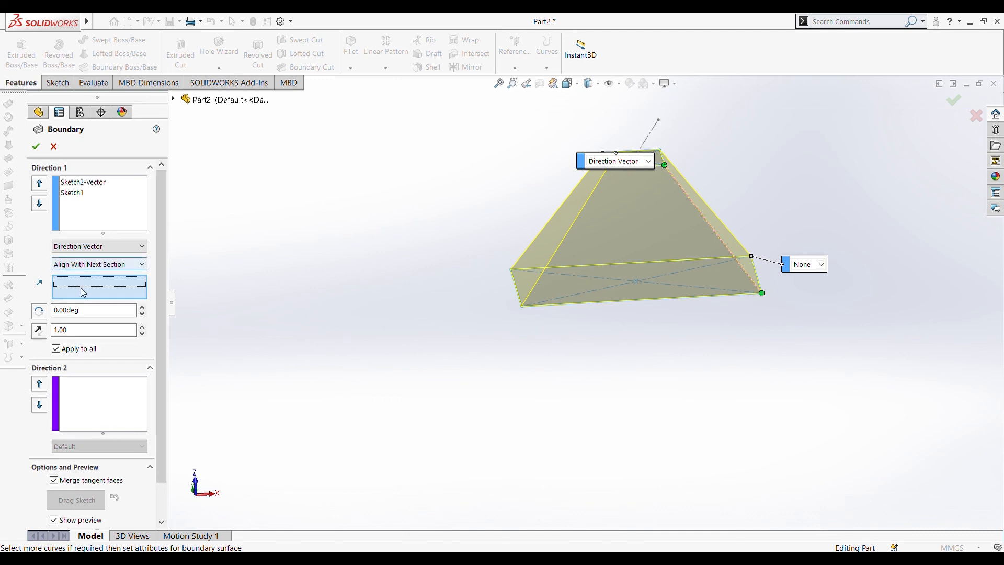
left_click(653, 129)
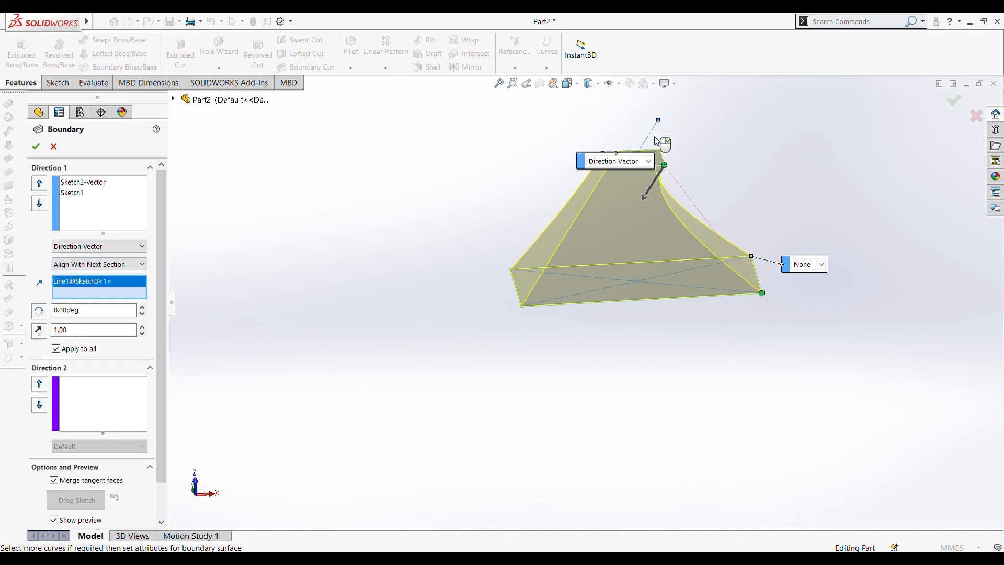
Reverse the small rectangle's tangent direction and adjust its tangent length to 1.59.
mouse_move(648, 205)
left_mouse_down()
mouse_move(639, 218)
mouse_move(641, 202)
left_mouse_up()
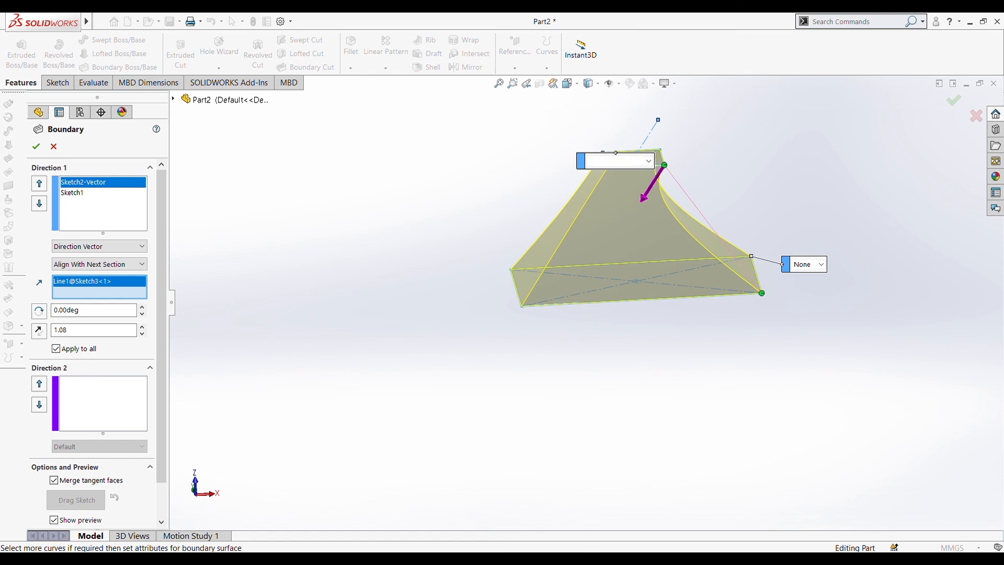
left_click(39, 332)
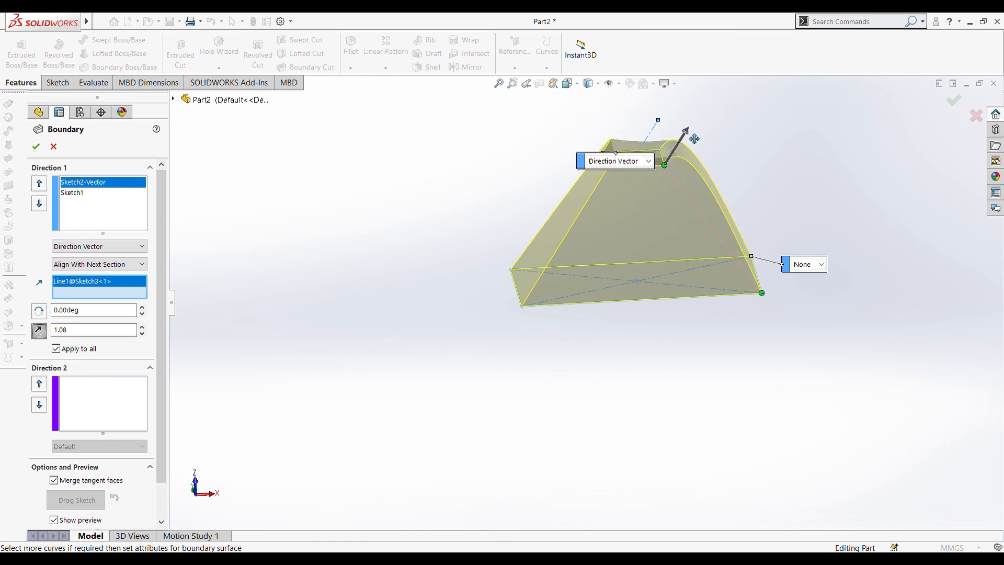
left_click_drag(695, 138, 668, 157)
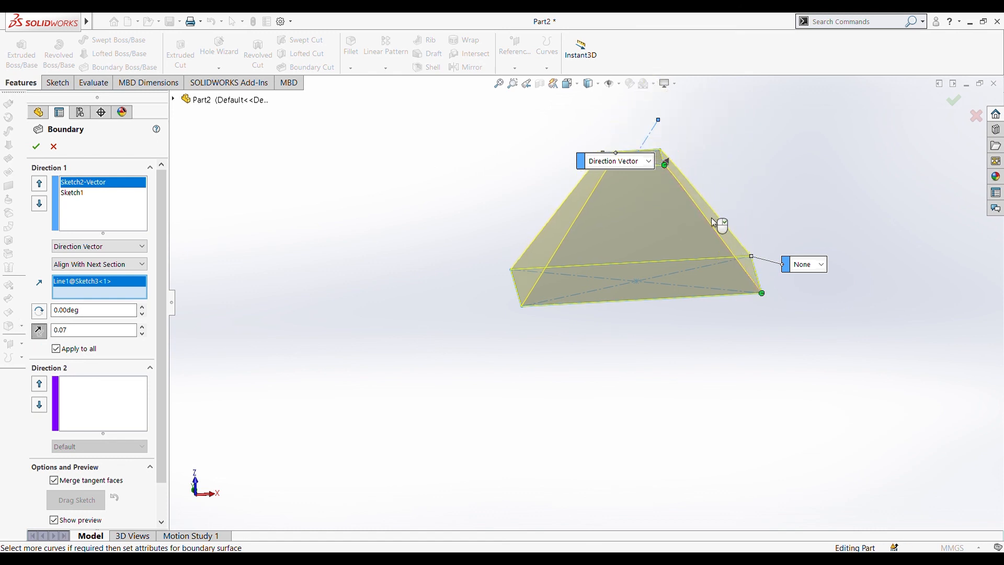
mouse_move(824, 354)
middle_mouse_down()
mouse_move(824, 372)
mouse_move(838, 367)
middle_mouse_up()
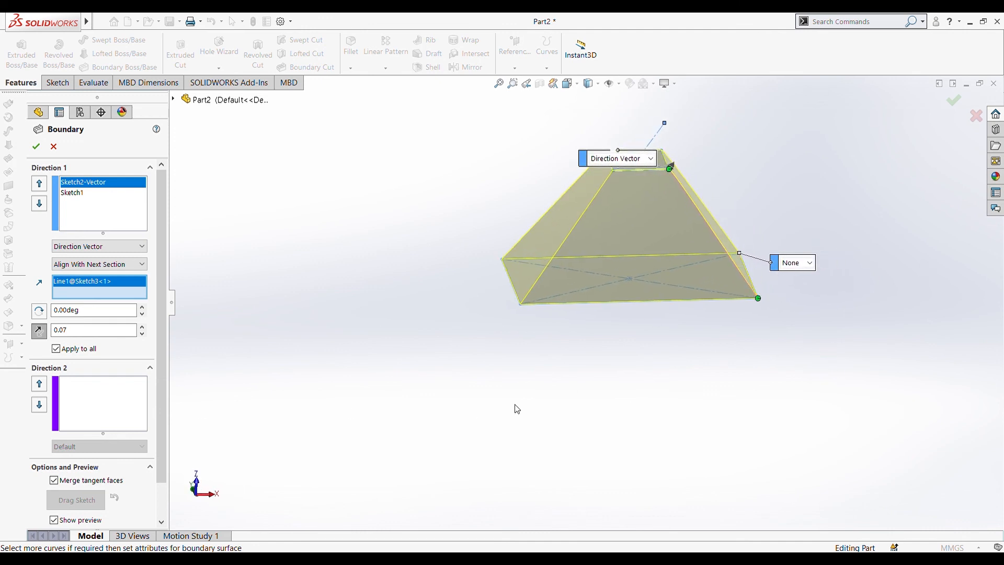
left_click_drag(676, 176, 717, 170)
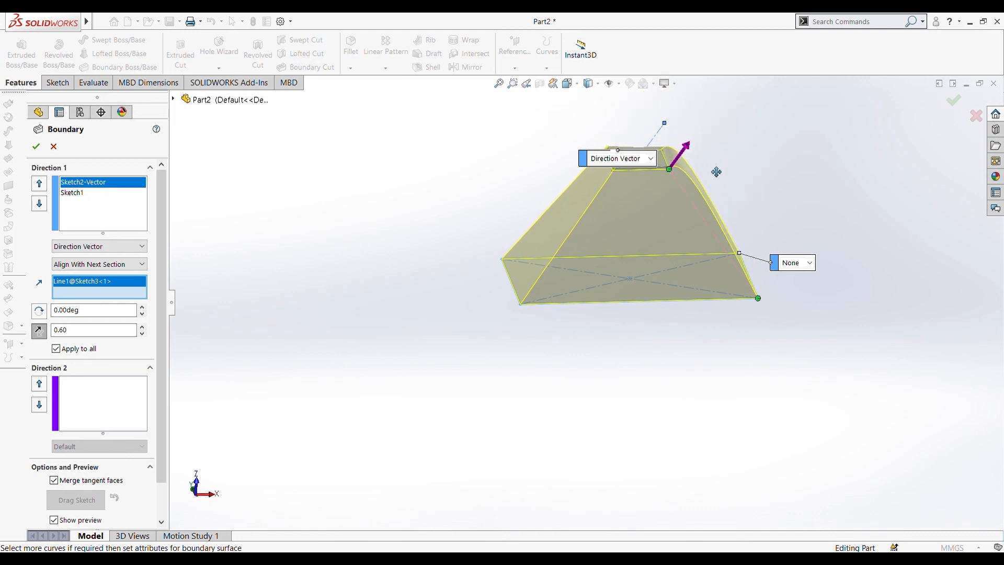
middle_click_drag(817, 201, 795, 230)
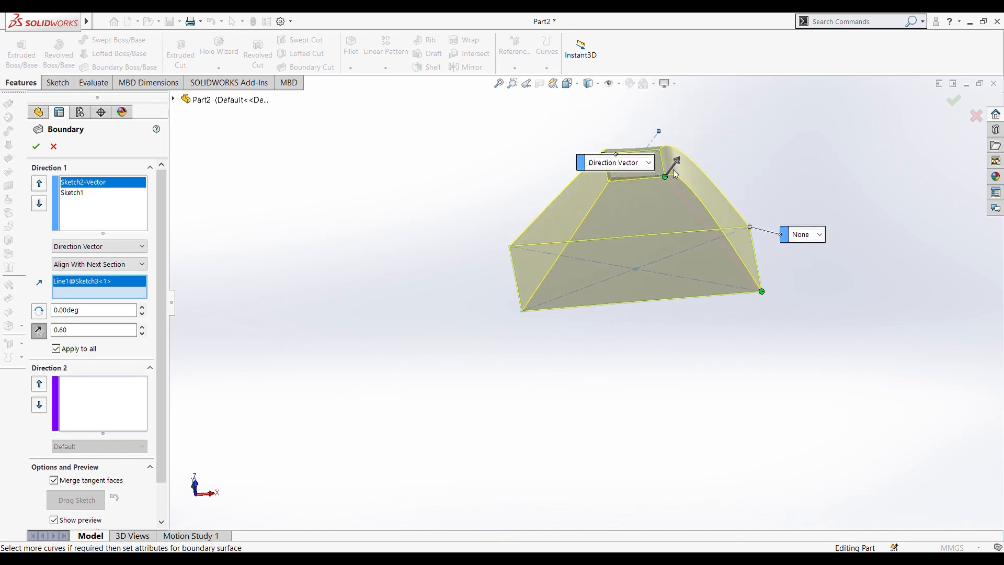
left_click_drag(688, 168, 706, 143)
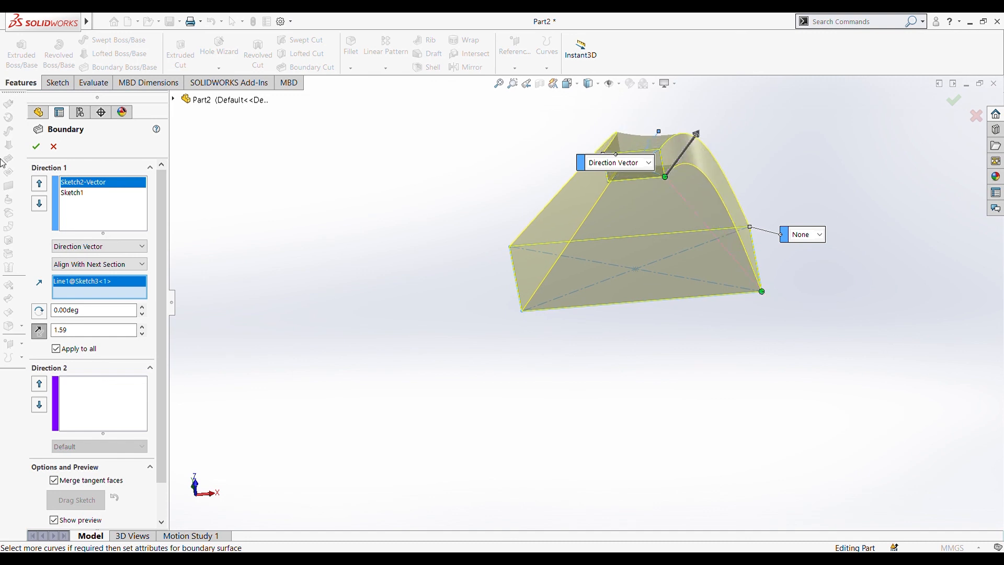
Create the direction-vector boundary boss and remove it from the part again, keeping its sketches.
left_click(38, 147)
mouse_move(863, 272)
middle_mouse_down()
mouse_move(874, 358)
mouse_move(853, 246)
mouse_move(530, 516)
mouse_move(329, 455)
mouse_move(421, 447)
middle_mouse_up()
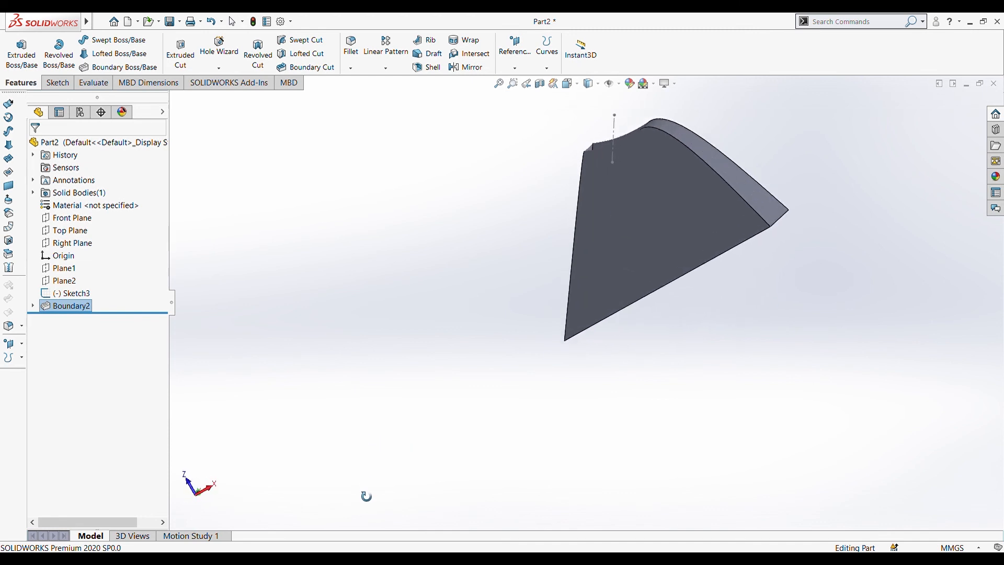
left_click(75, 310)
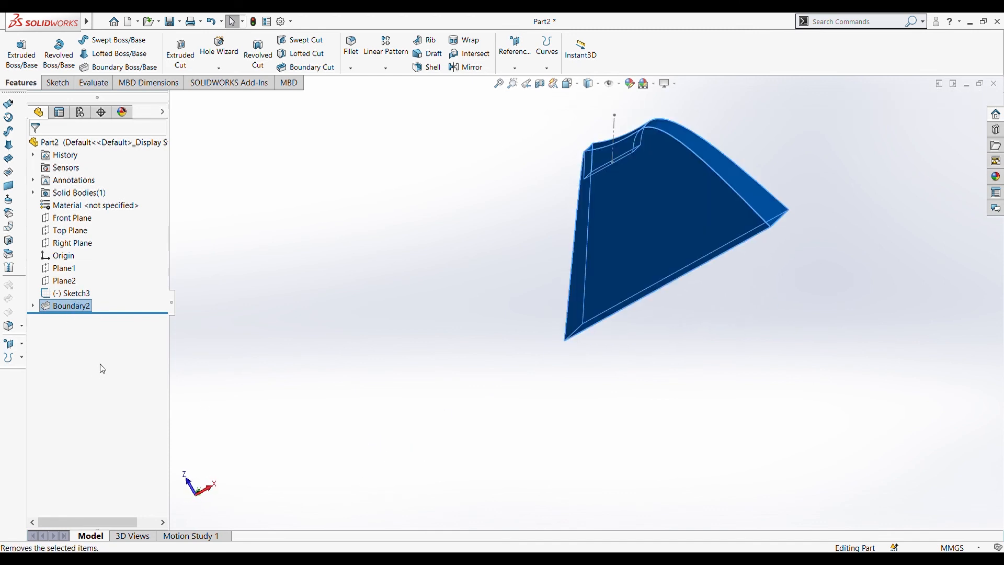
key("ctrl+z")
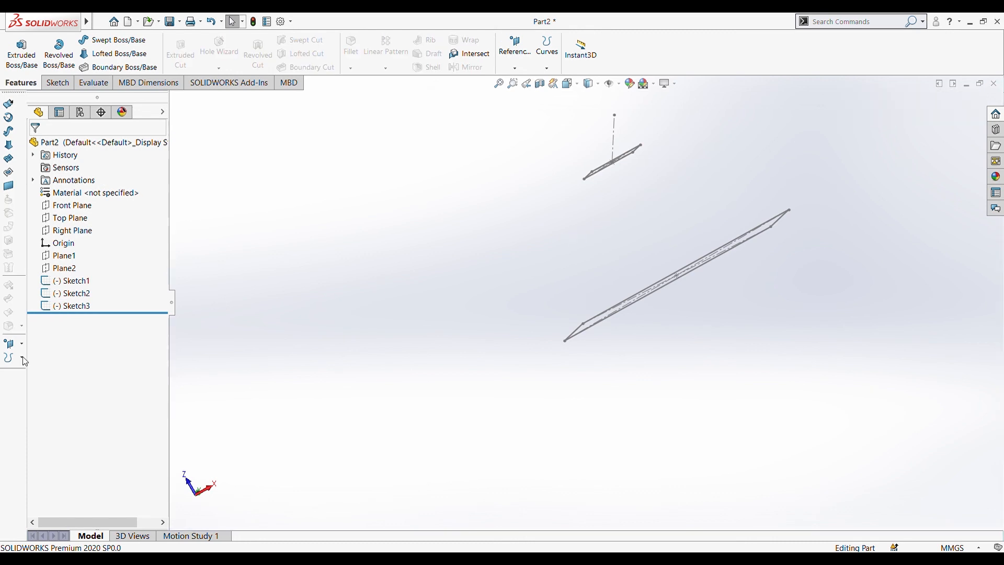
Sketch a three-point spline on the Top Plane, bowing outward from the large rectangle's left side to the small rectangle's left side.
left_click(73, 218)
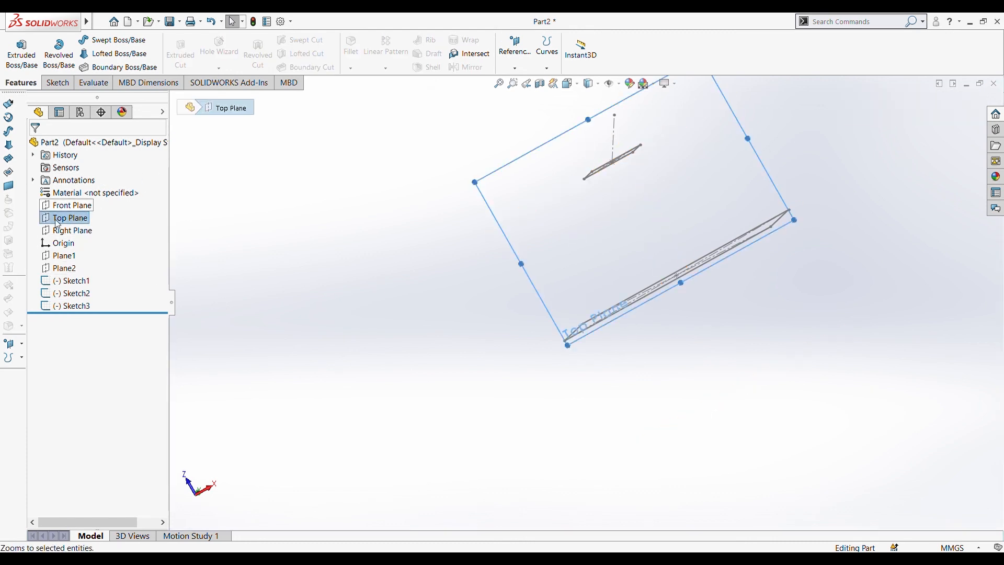
left_click(134, 208)
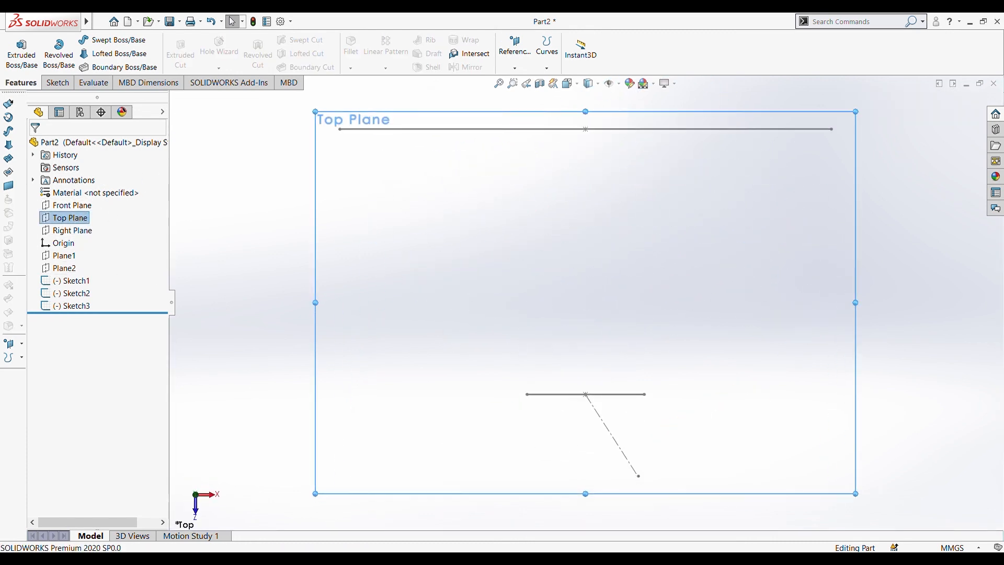
left_click(57, 83)
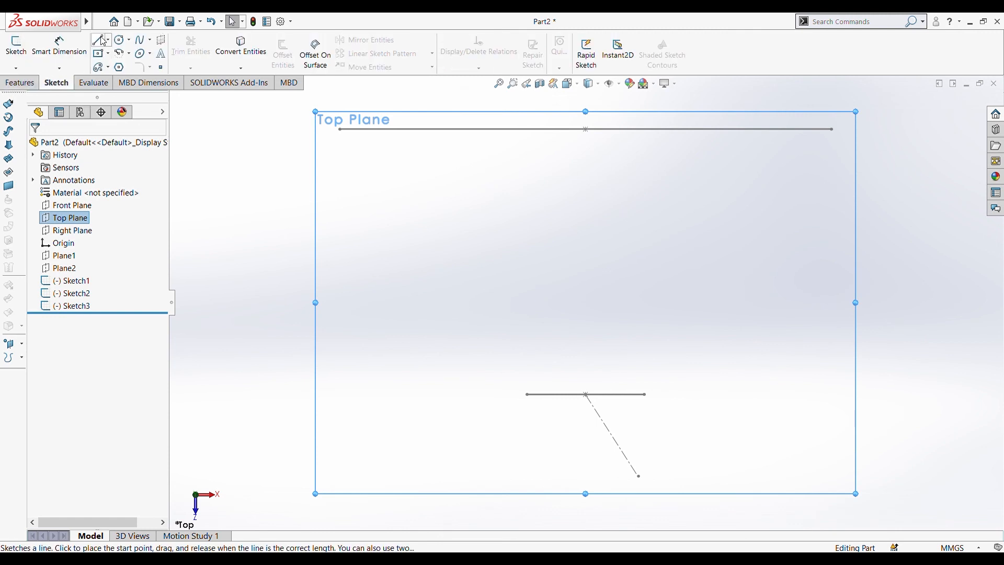
left_click(137, 43)
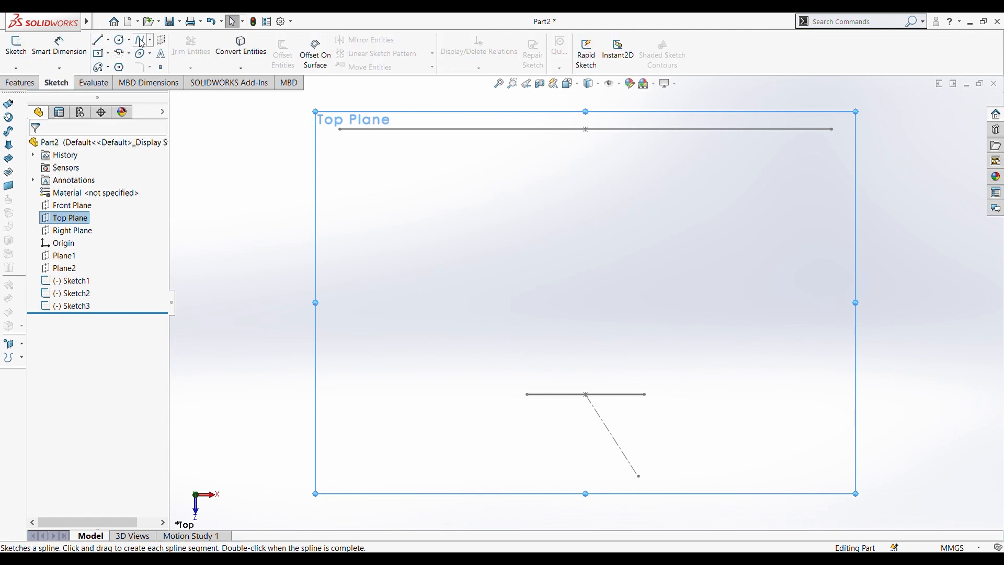
left_click(341, 129)
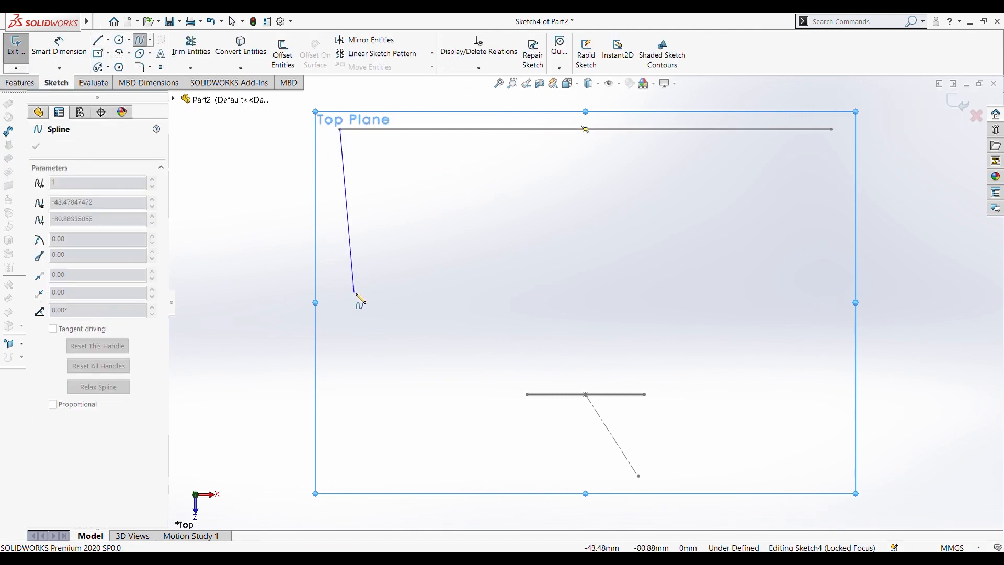
left_click(387, 311)
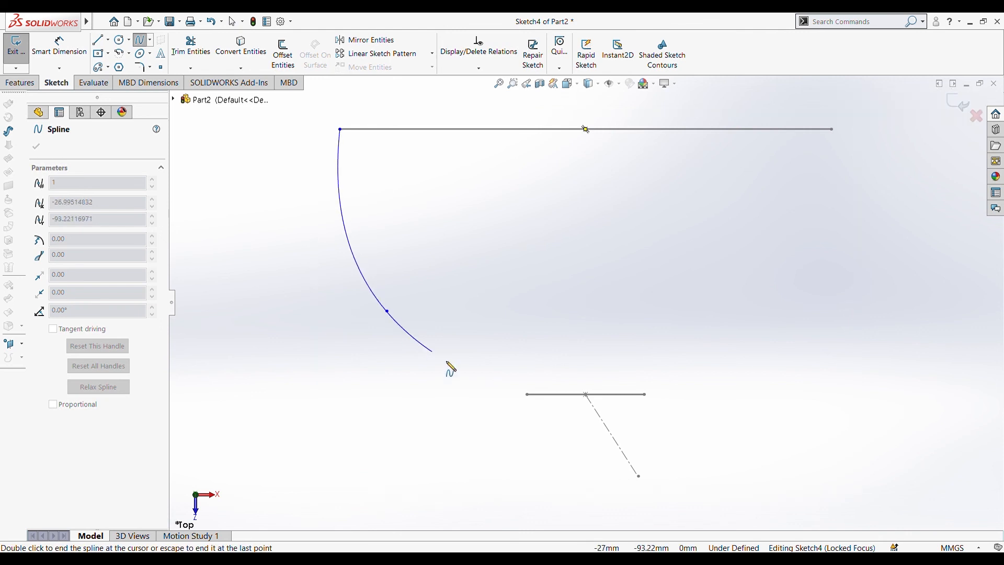
double_click(527, 394)
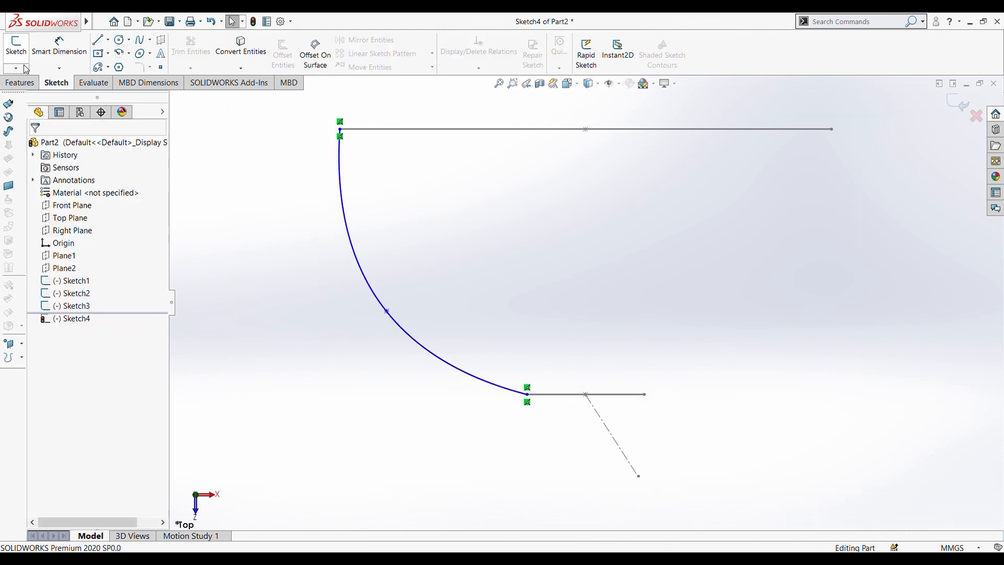
left_click(16, 47)
Start a new Boundary Boss/Base from the small rectangle to the large rectangle as its Direction 1 profiles.
left_click(113, 67)
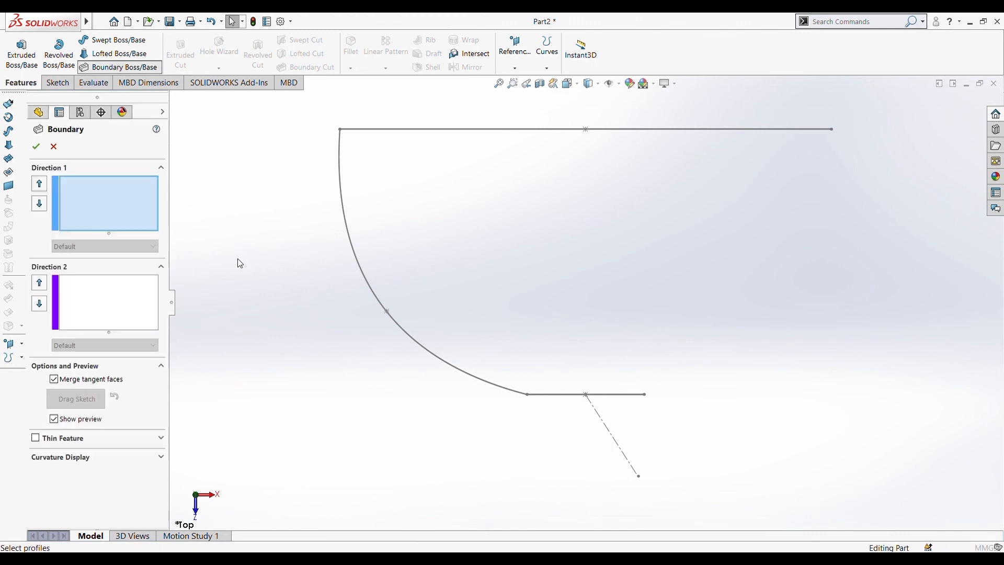
middle_click_drag(384, 426, 377, 61)
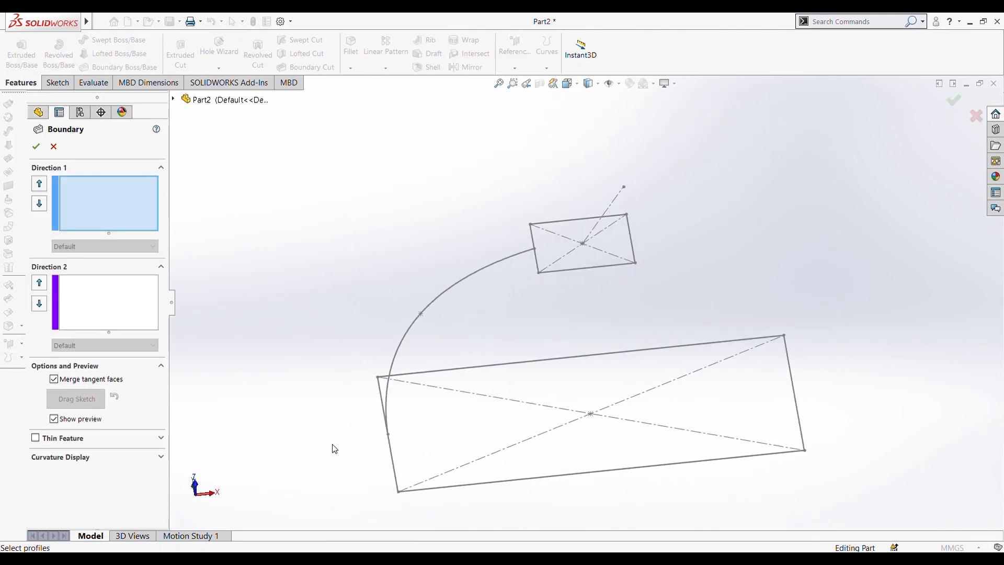
middle_click_drag(335, 448, 340, 369)
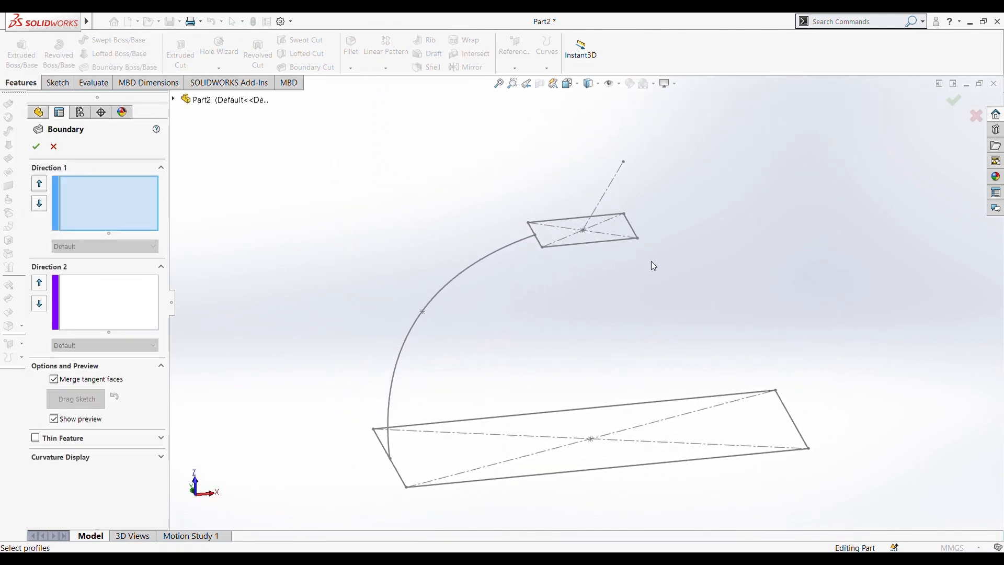
left_click(638, 238)
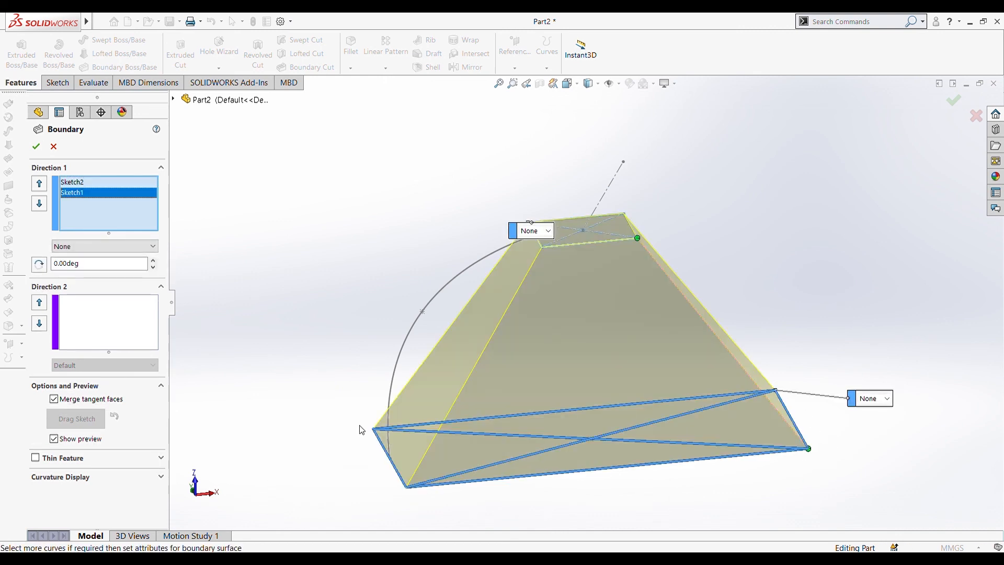
Add the spline sketch as the Direction 2 curve of the boundary boss.
left_click(85, 321)
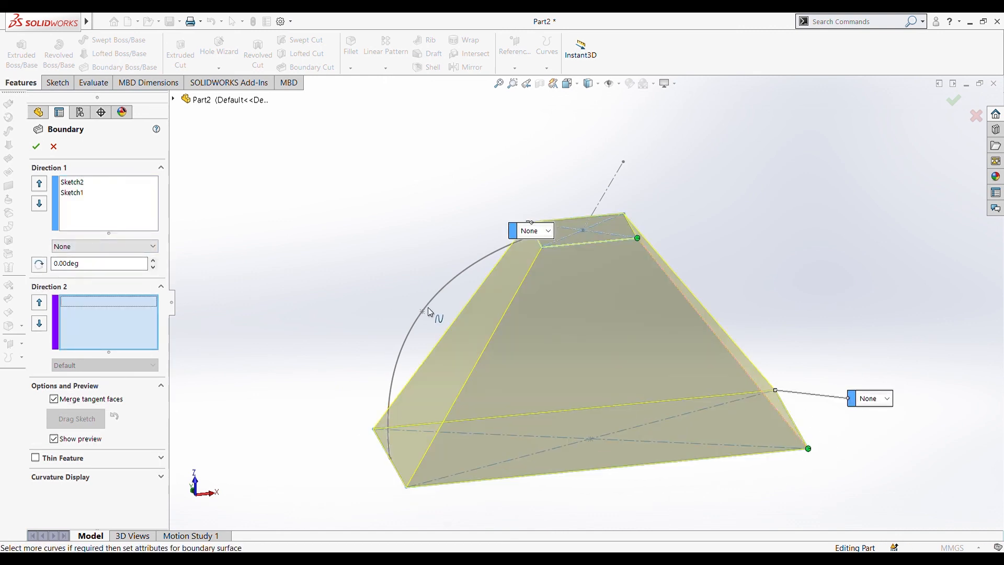
left_click(426, 308)
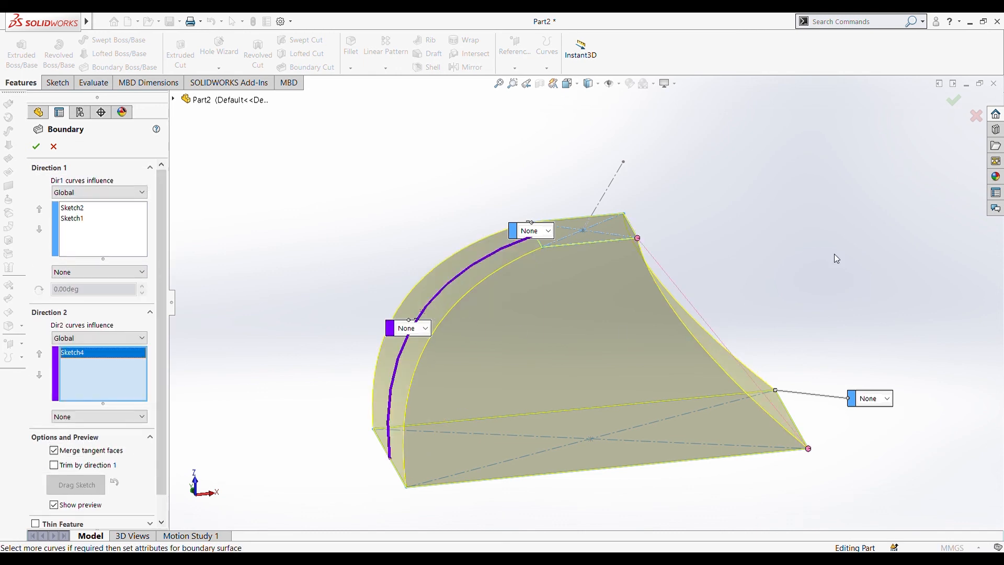
Try a Normal To Profile constraint with tangent length 1.47 on the small rectangle, and return its constraint to None.
middle_click_drag(836, 258, 816, 266)
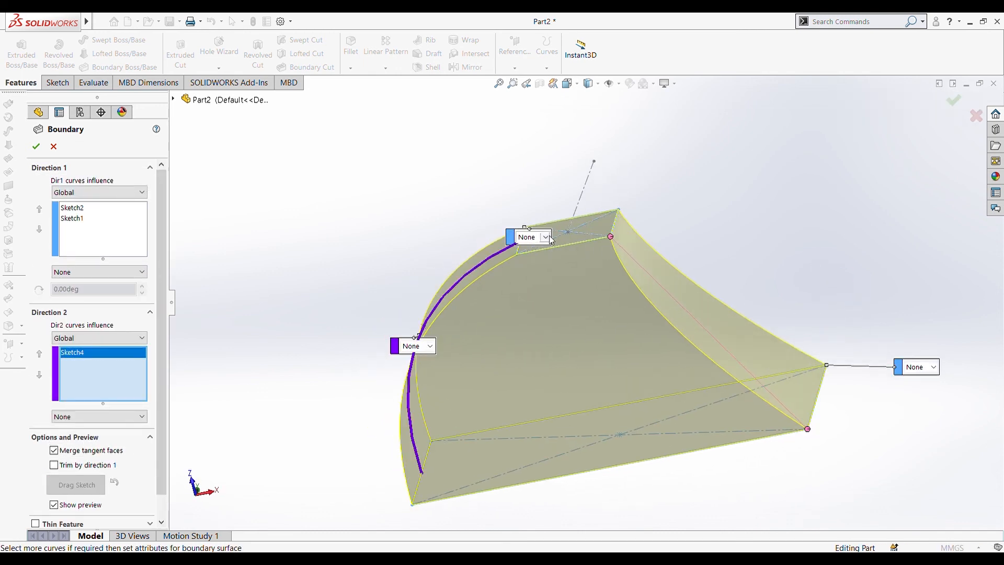
left_click(553, 268)
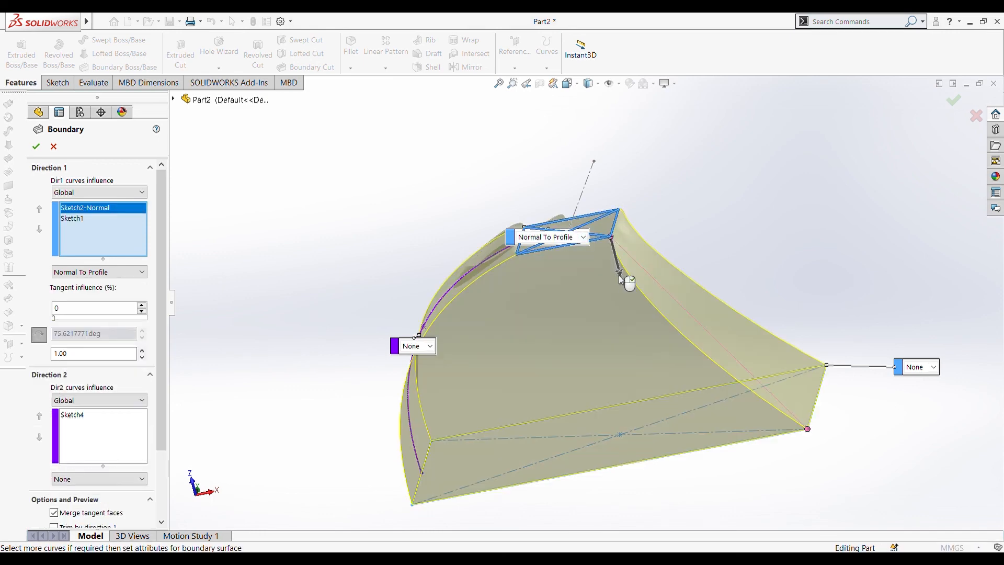
mouse_move(617, 274)
left_mouse_down()
mouse_move(634, 307)
mouse_move(625, 287)
left_mouse_up()
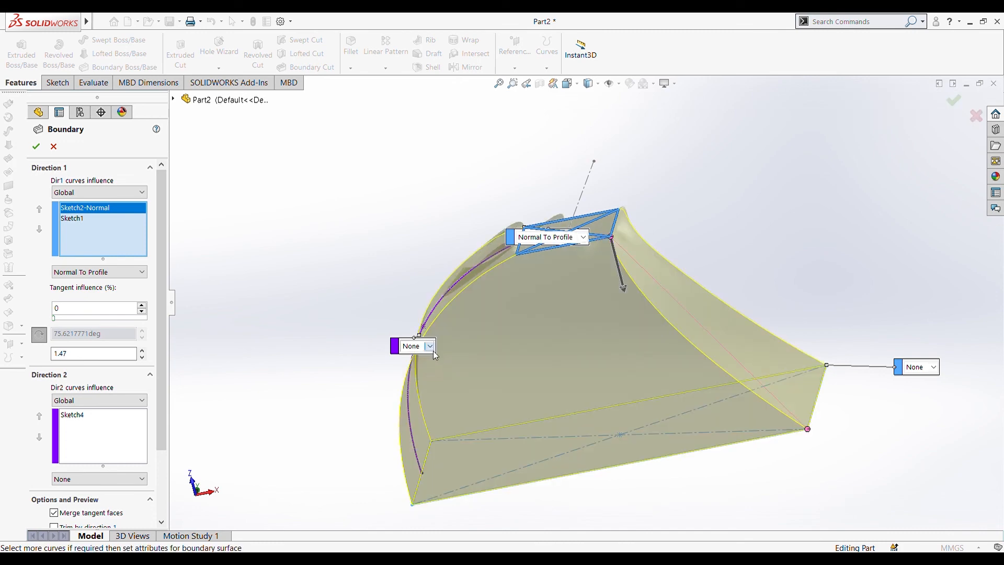
left_click(433, 350)
middle_click_drag(319, 371, 322, 319)
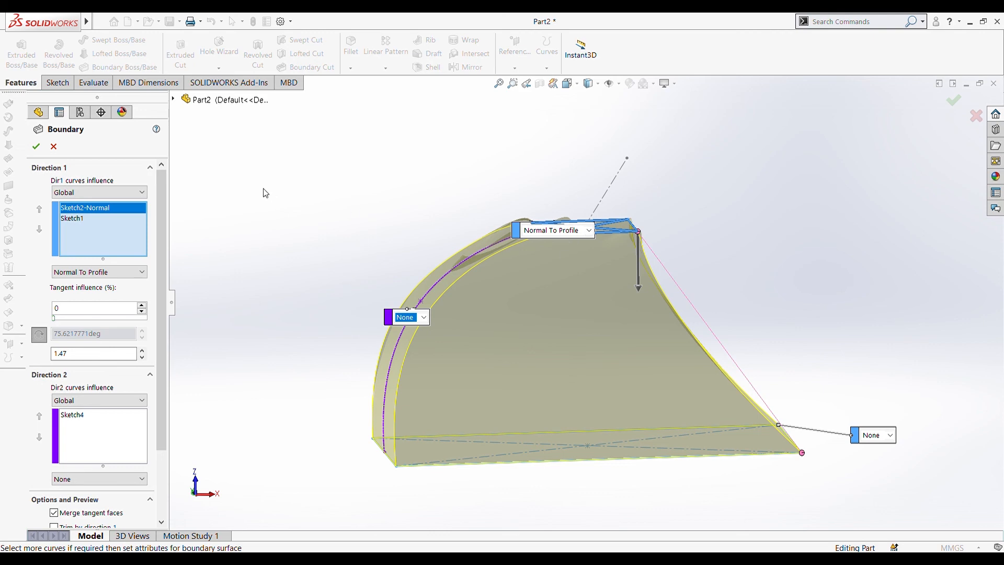
left_click(563, 241)
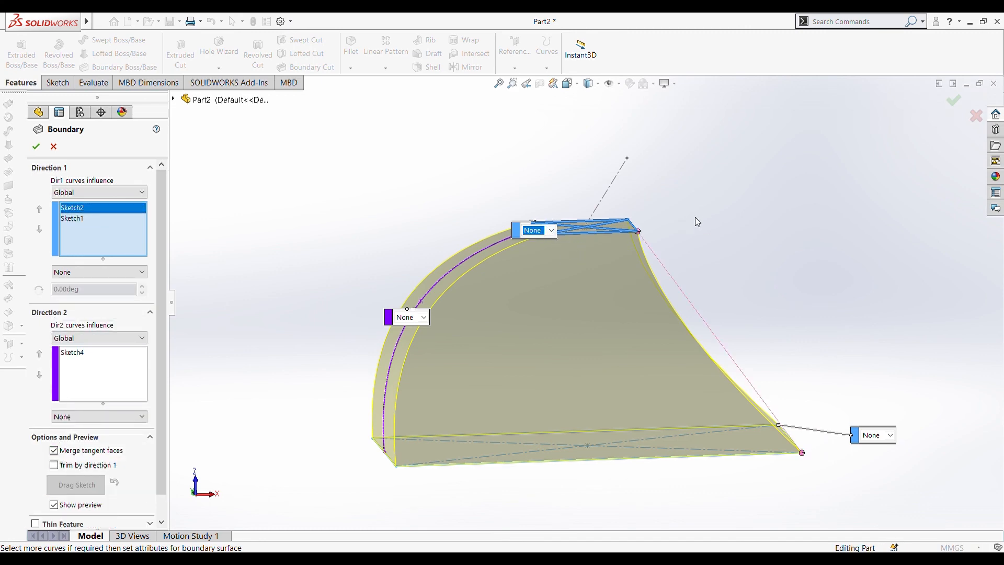
middle_click_drag(695, 217, 690, 244)
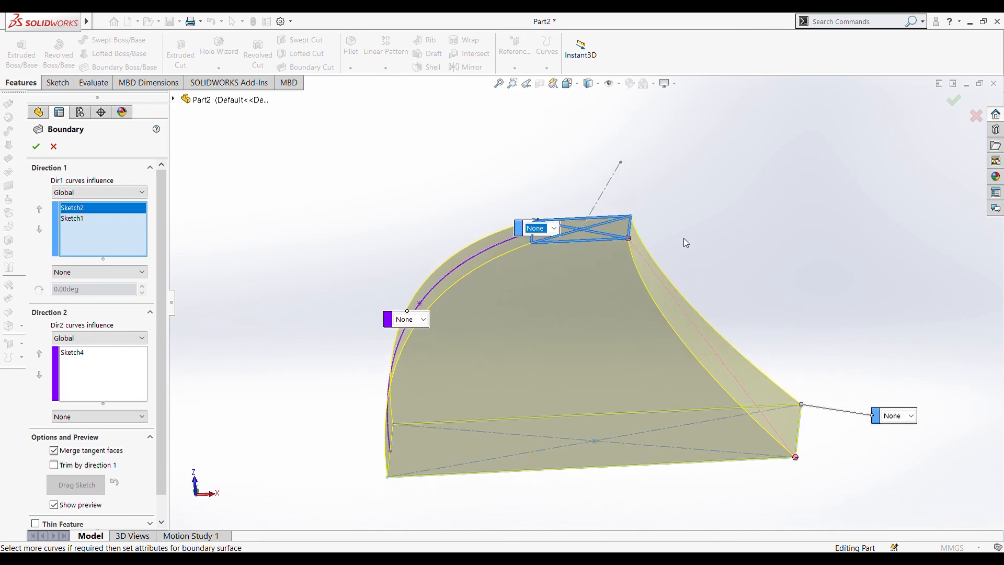